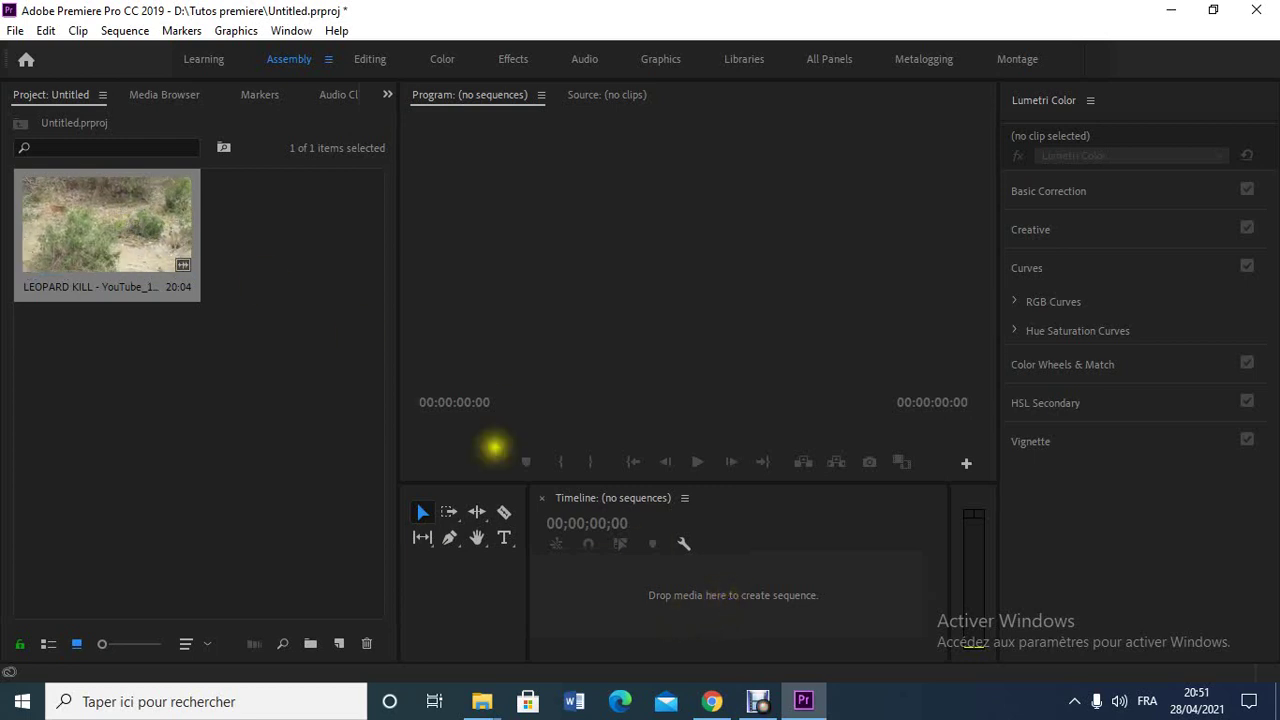
- Create a sequence from the LEOPARD KILL video clip by placing it in the empty timeline
click(137, 240)
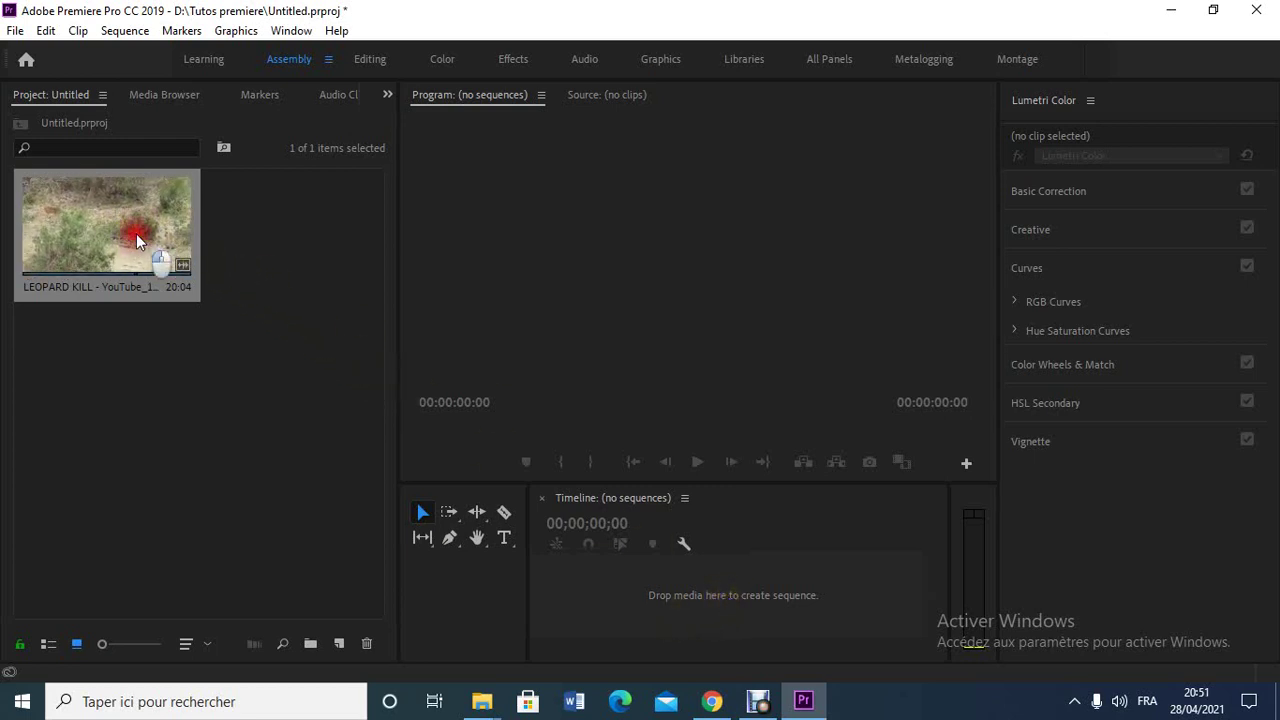
mouse_move(136, 233)
mouse_down()
mouse_move(486, 403)
mouse_move(641, 595)
mouse_up()
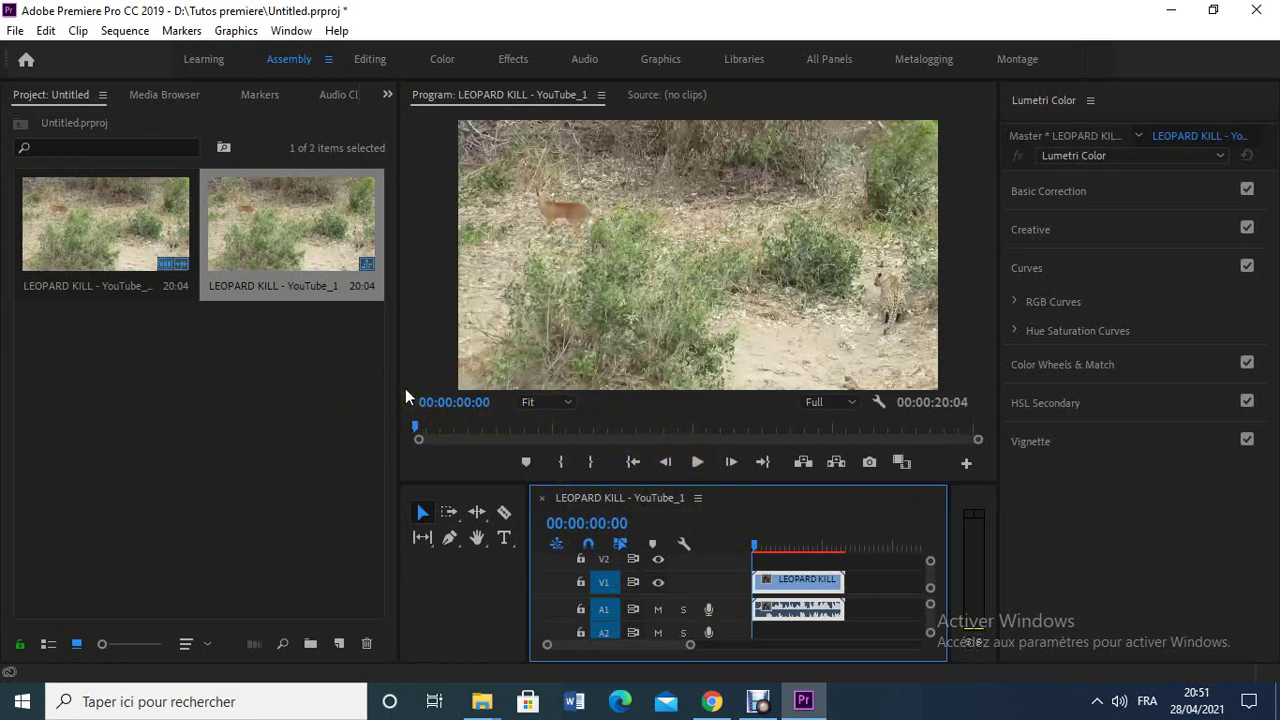
mouse_move(414, 432)
mouse_down()
mouse_move(750, 425)
mouse_move(1070, 440)
mouse_move(899, 410)
mouse_move(355, 400)
mouse_up()
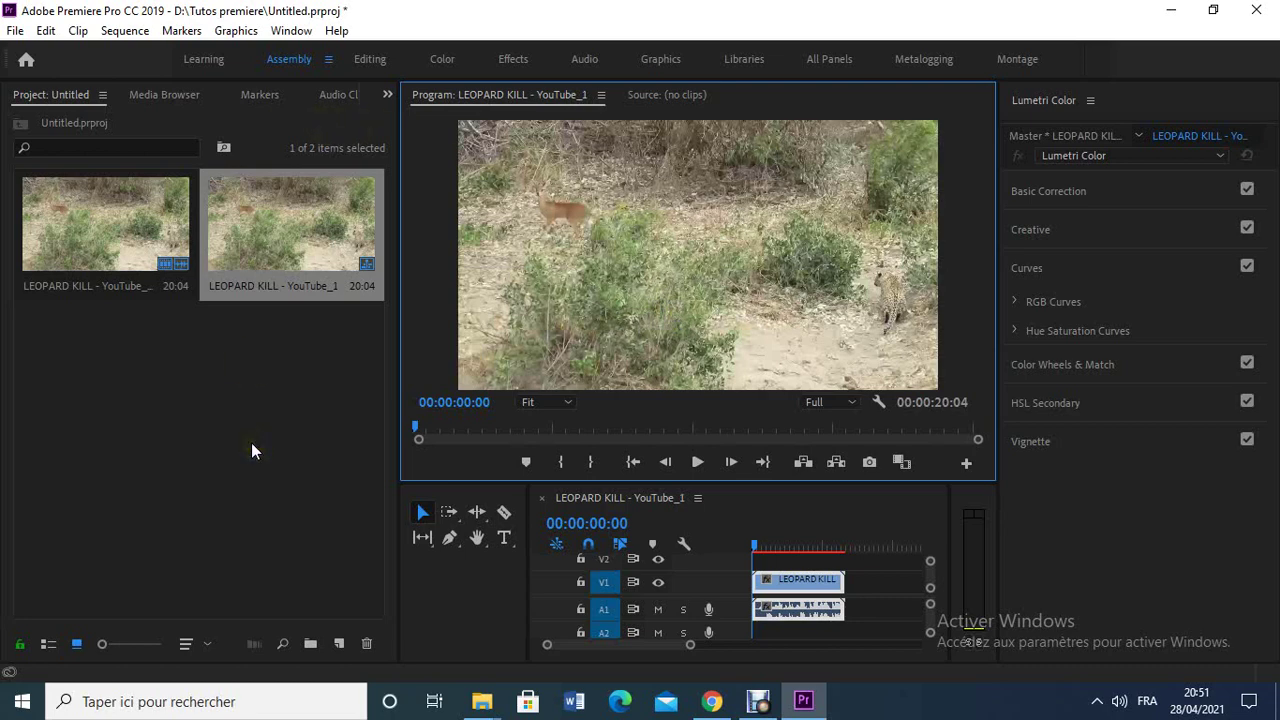
- Create a new captions item with the Open Captions standard, 23,976 fps timebase, 1280 × 720 size and square pixels
click(340, 645)
click(341, 643)
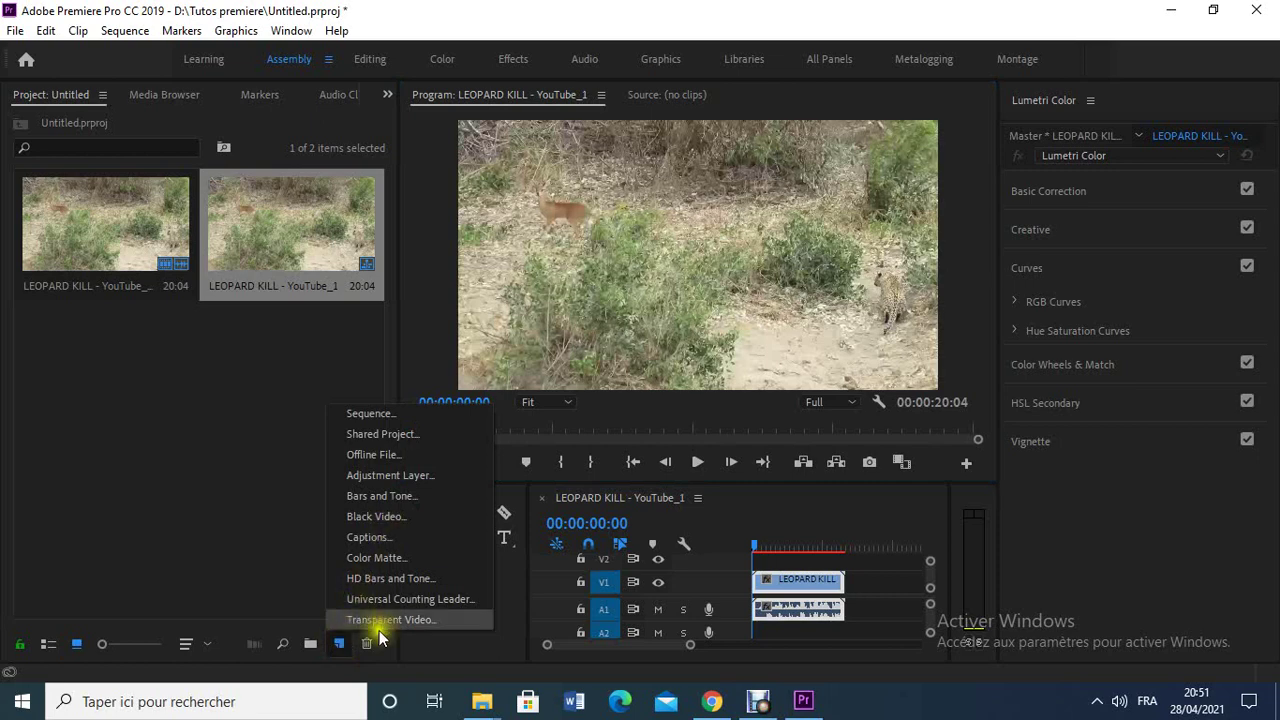
click(394, 537)
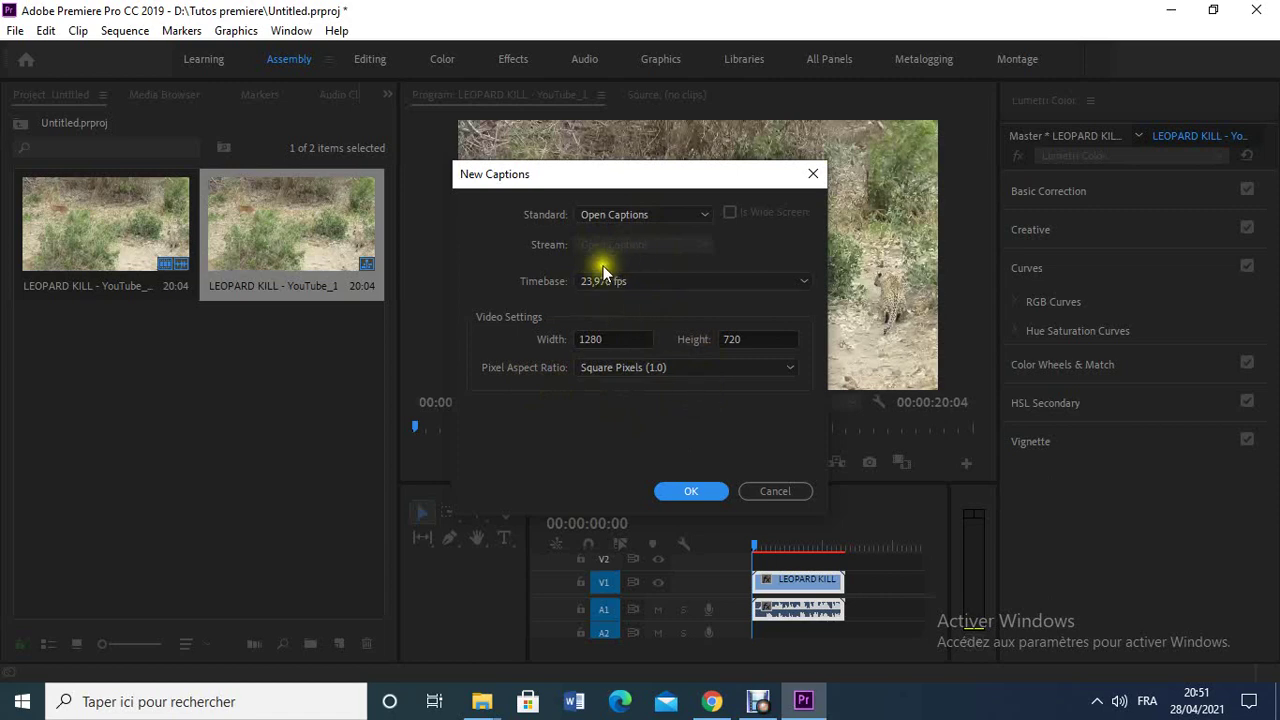
click(674, 221)
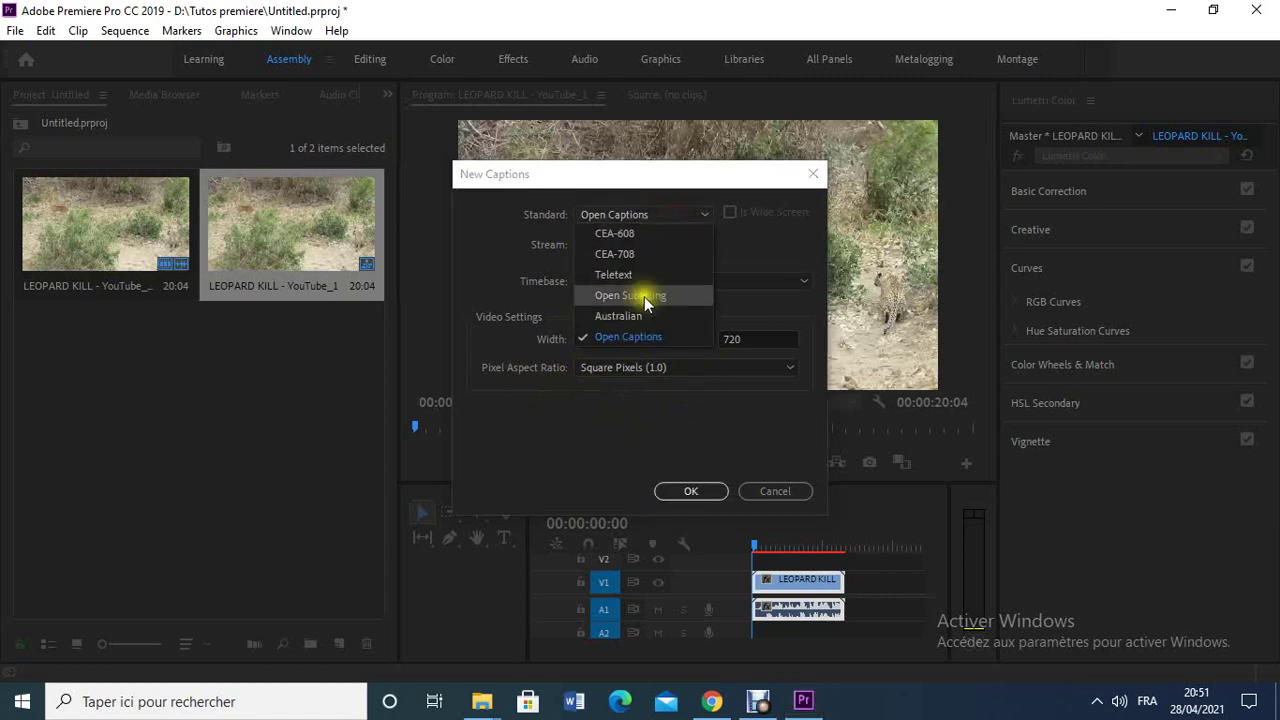
click(602, 424)
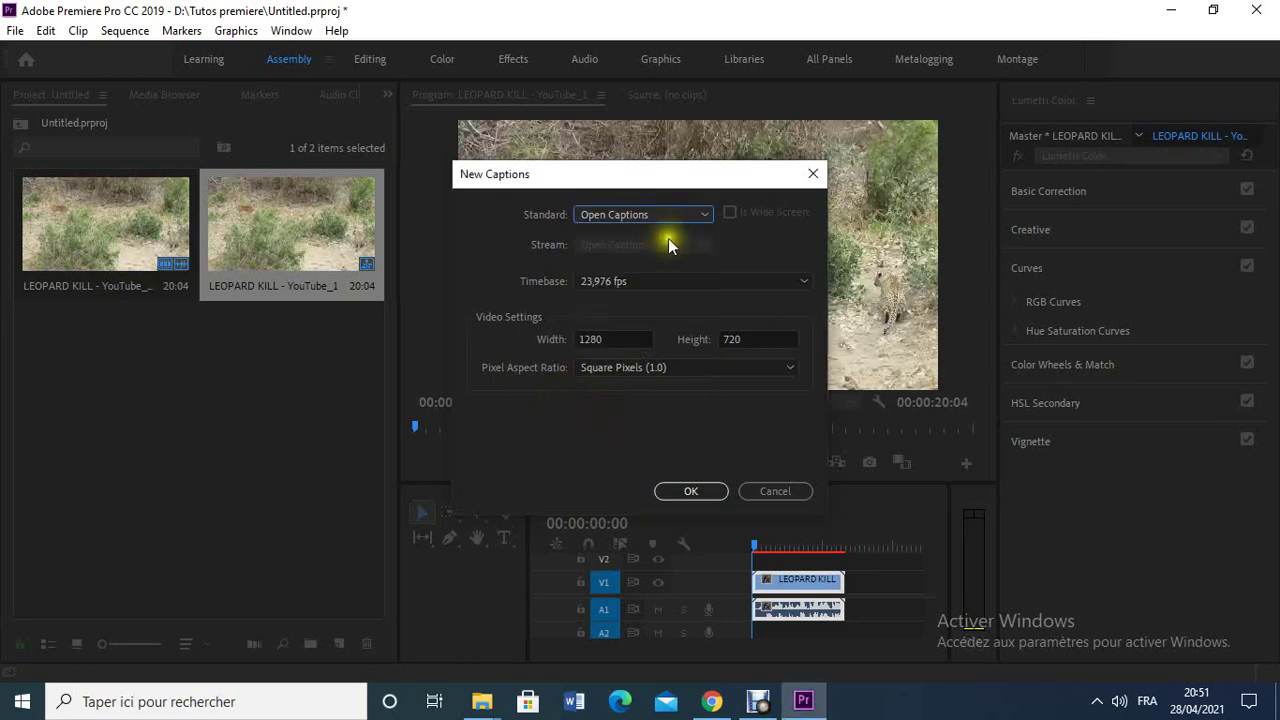
click(697, 494)
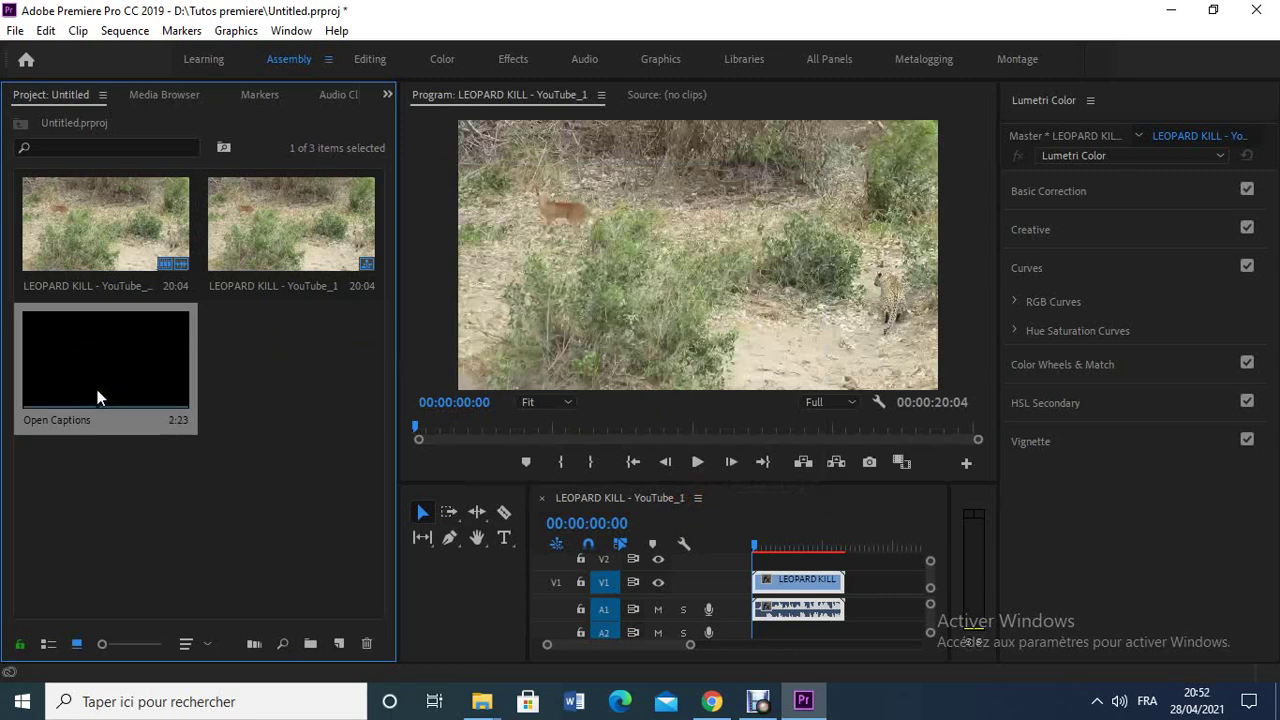
- Place the Open Captions item on track V2 at the start of the sequence and enlarge the timeline area
click(109, 354)
drag(110, 354, 756, 560)
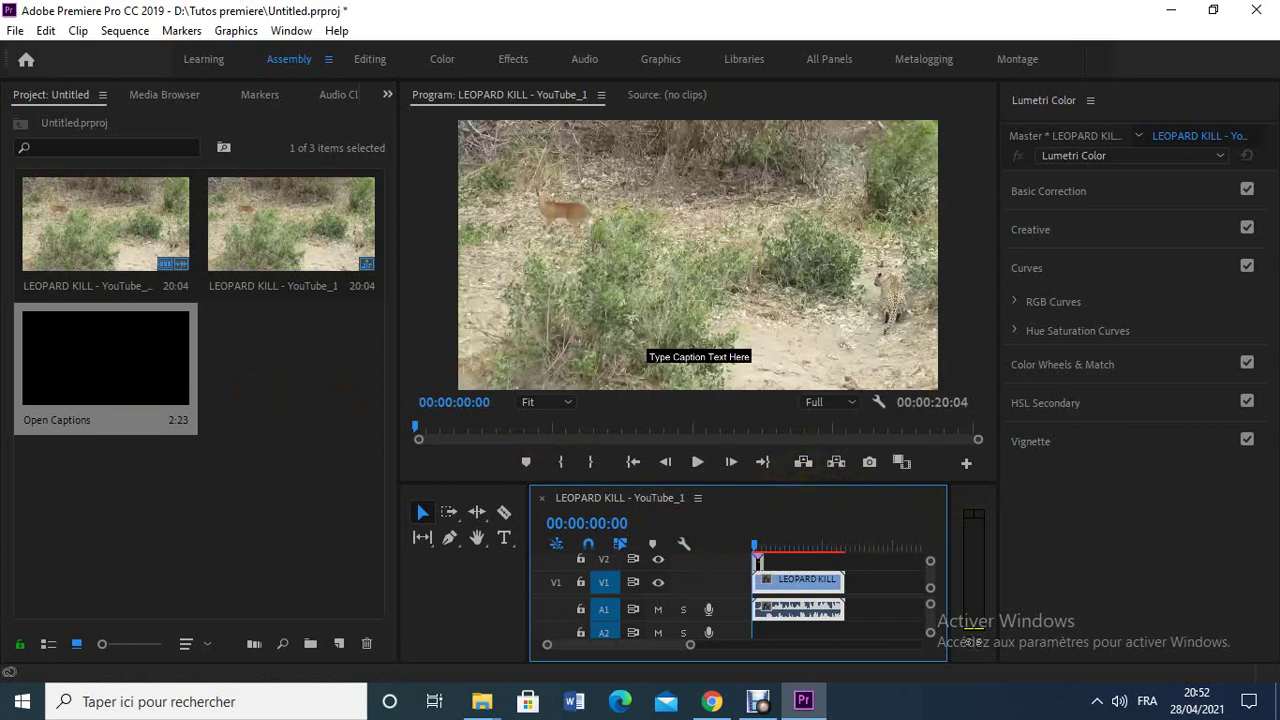
drag(788, 385, 788, 382)
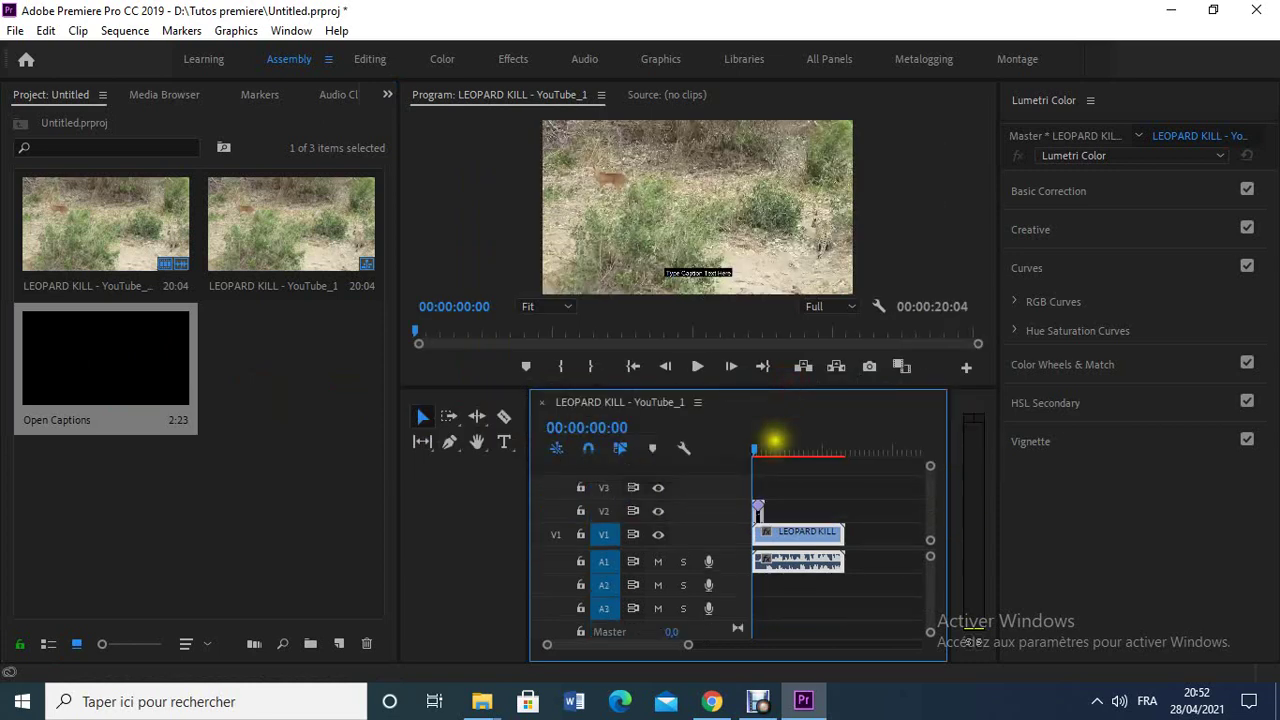
- Open the caption clip on V2 for editing and replace its placeholder text with "Sous titrage 1"
click(758, 508)
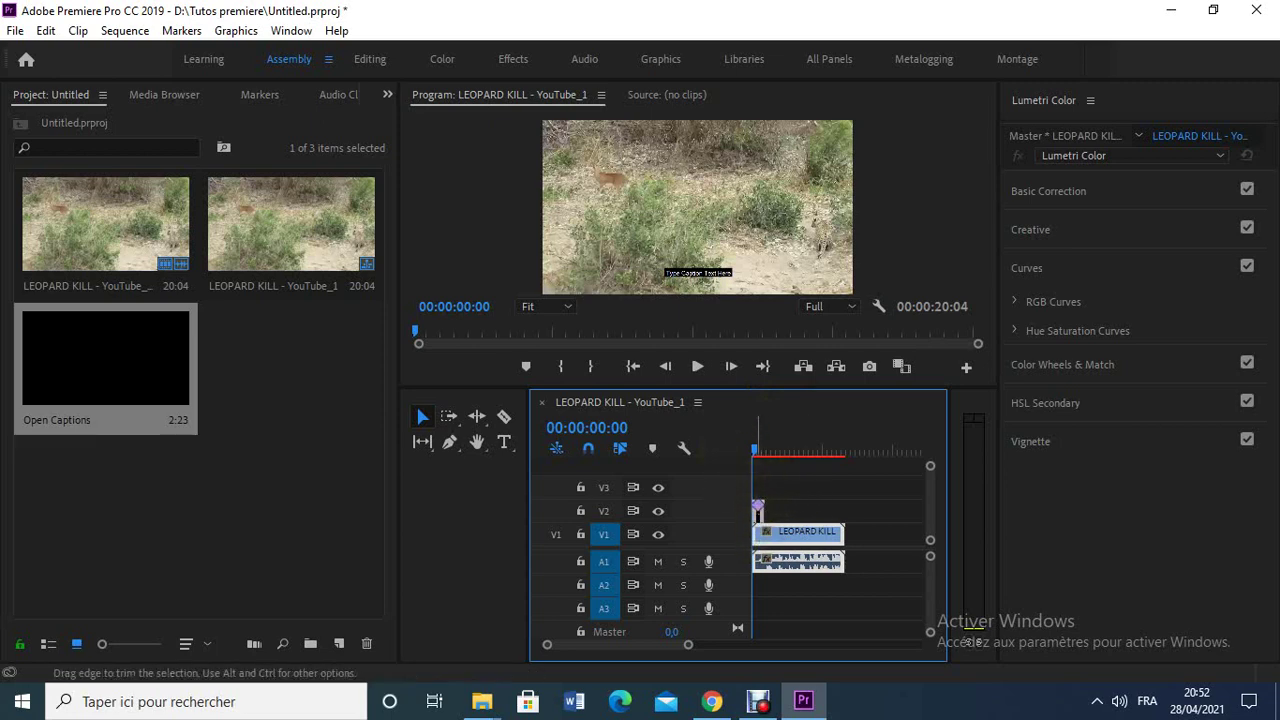
click(758, 512)
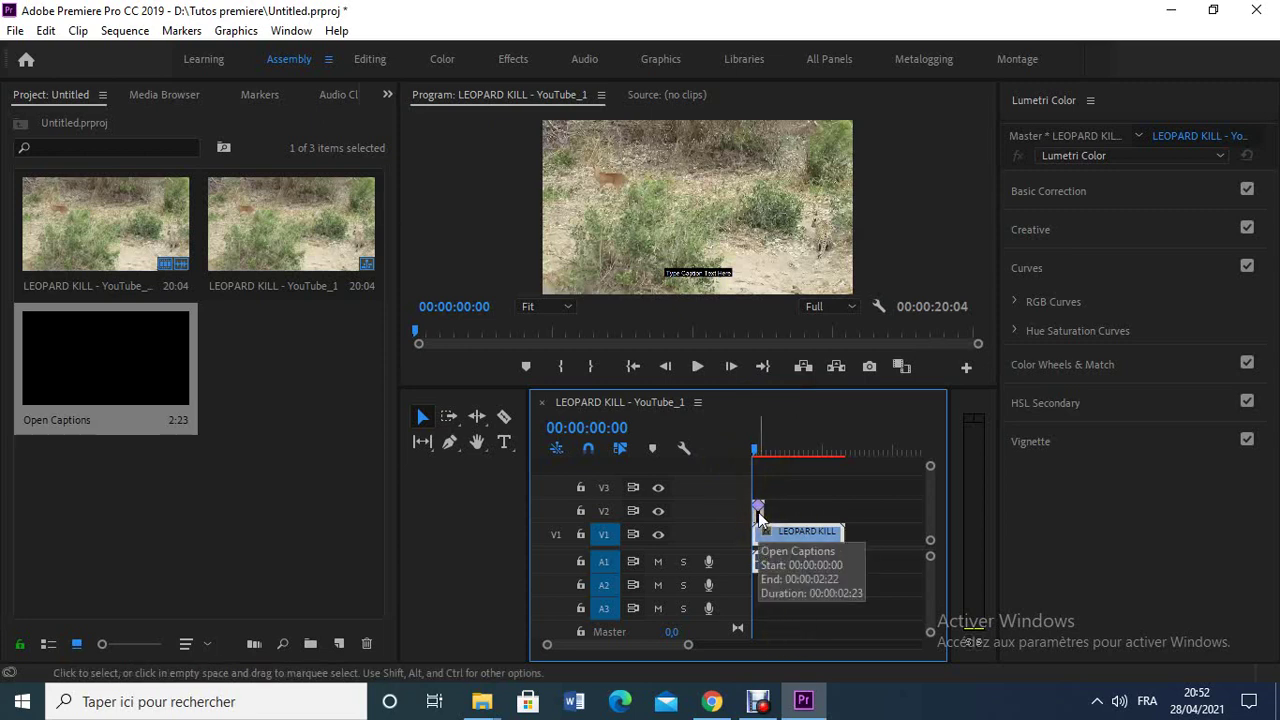
double_click(758, 512)
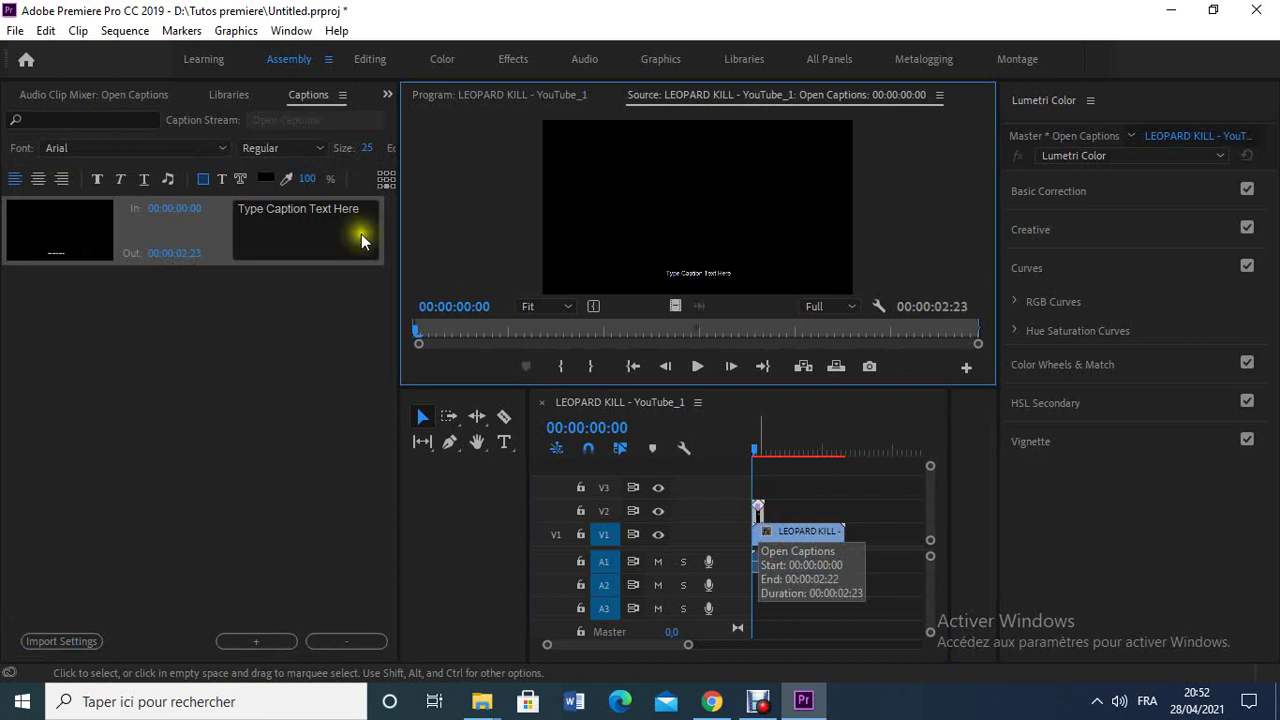
double_click(320, 225)
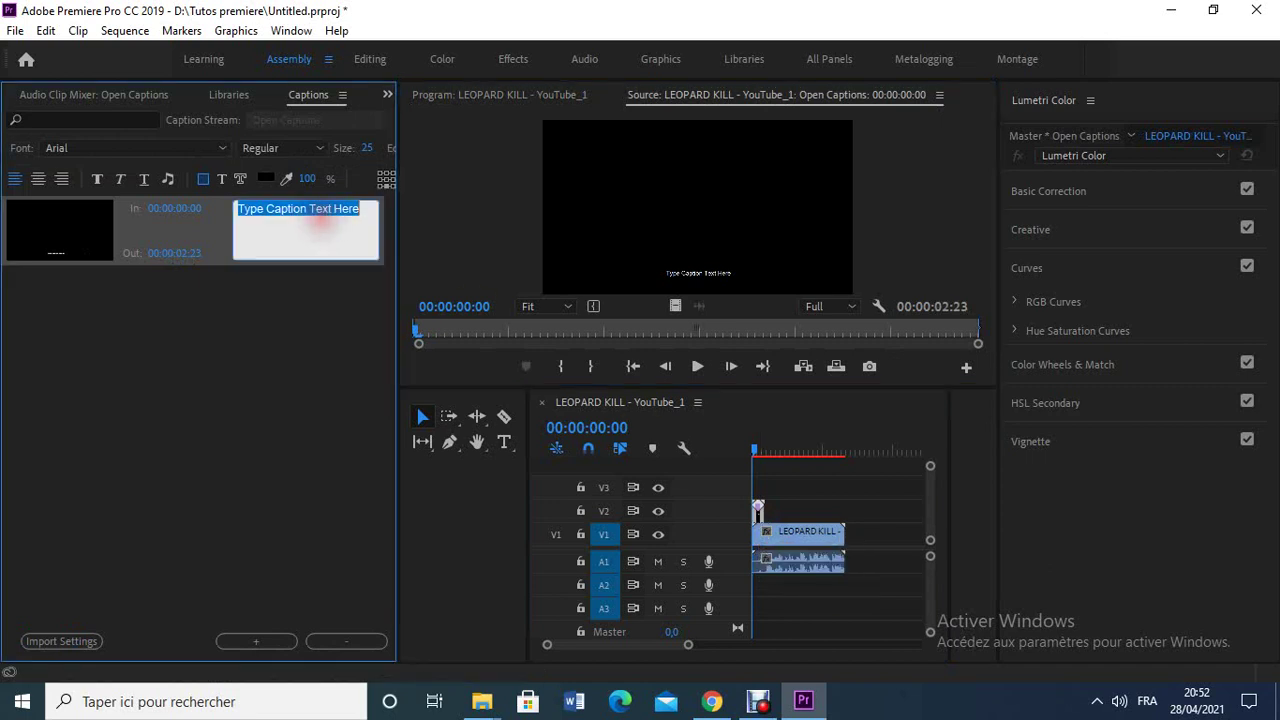
text(Sous t)
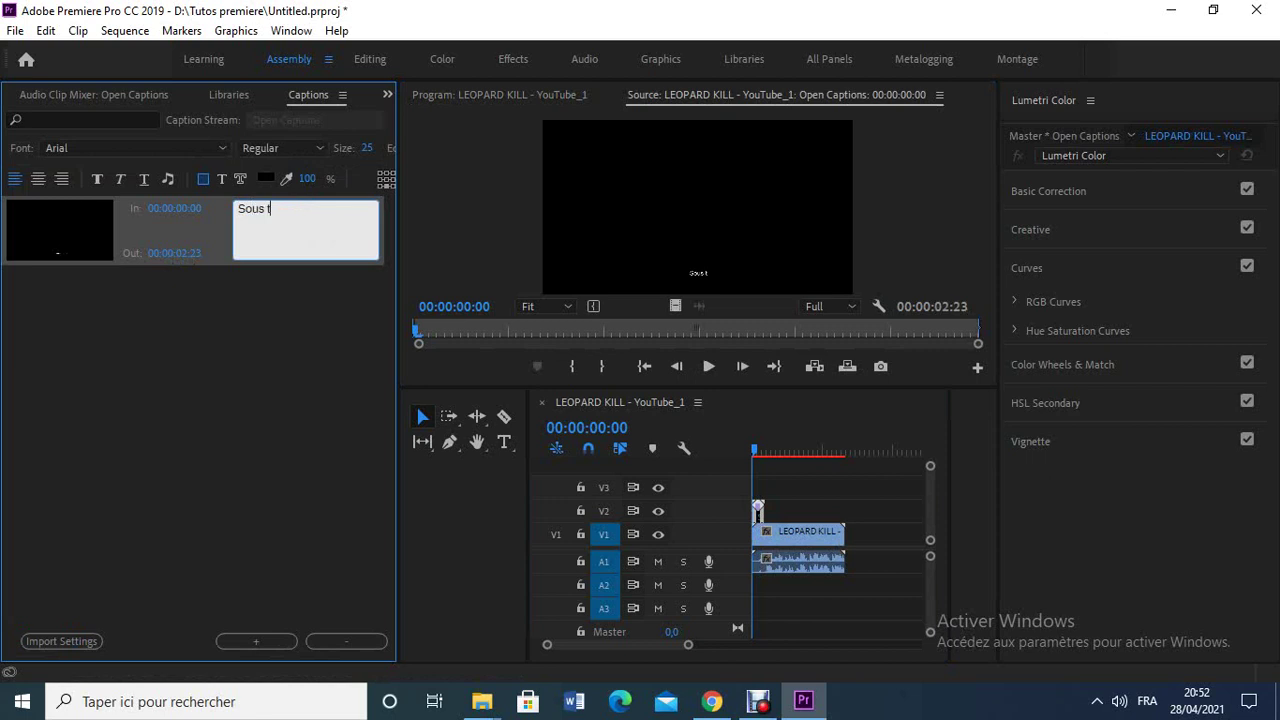
text(itrage 1)
- Set the caption's background colour to dark red, A20C0C
click(203, 183)
click(269, 177)
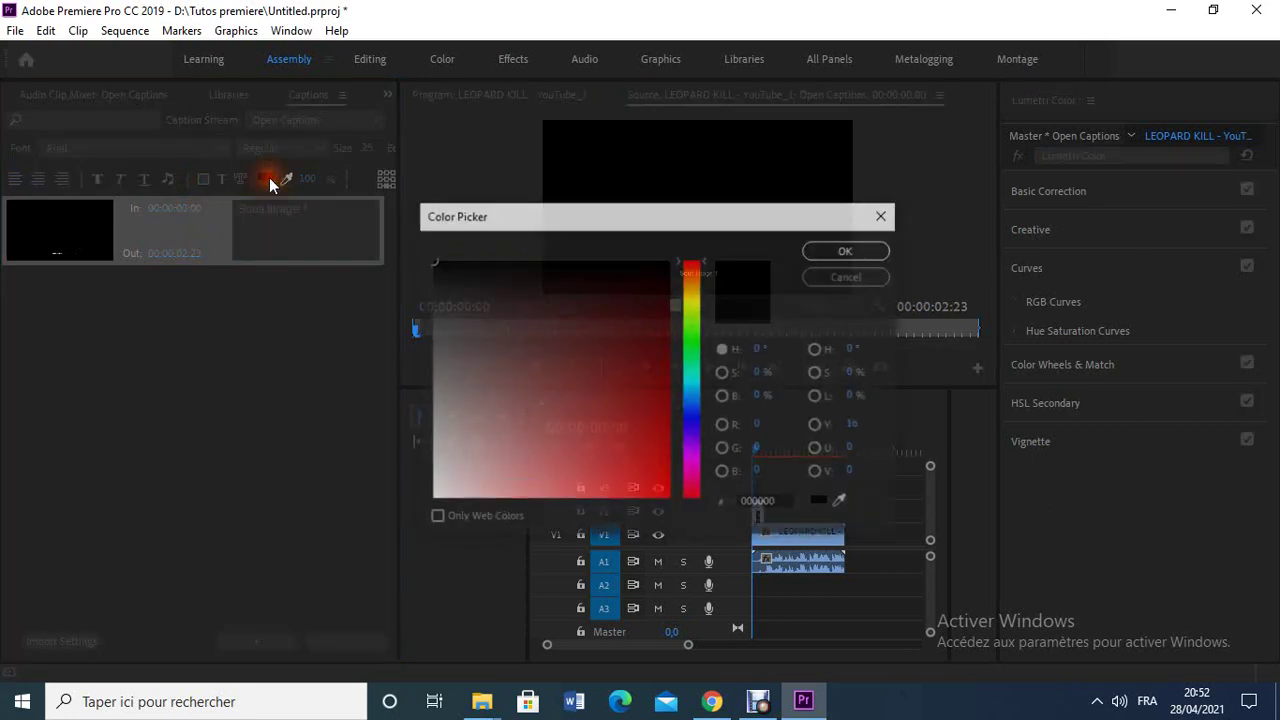
click(652, 411)
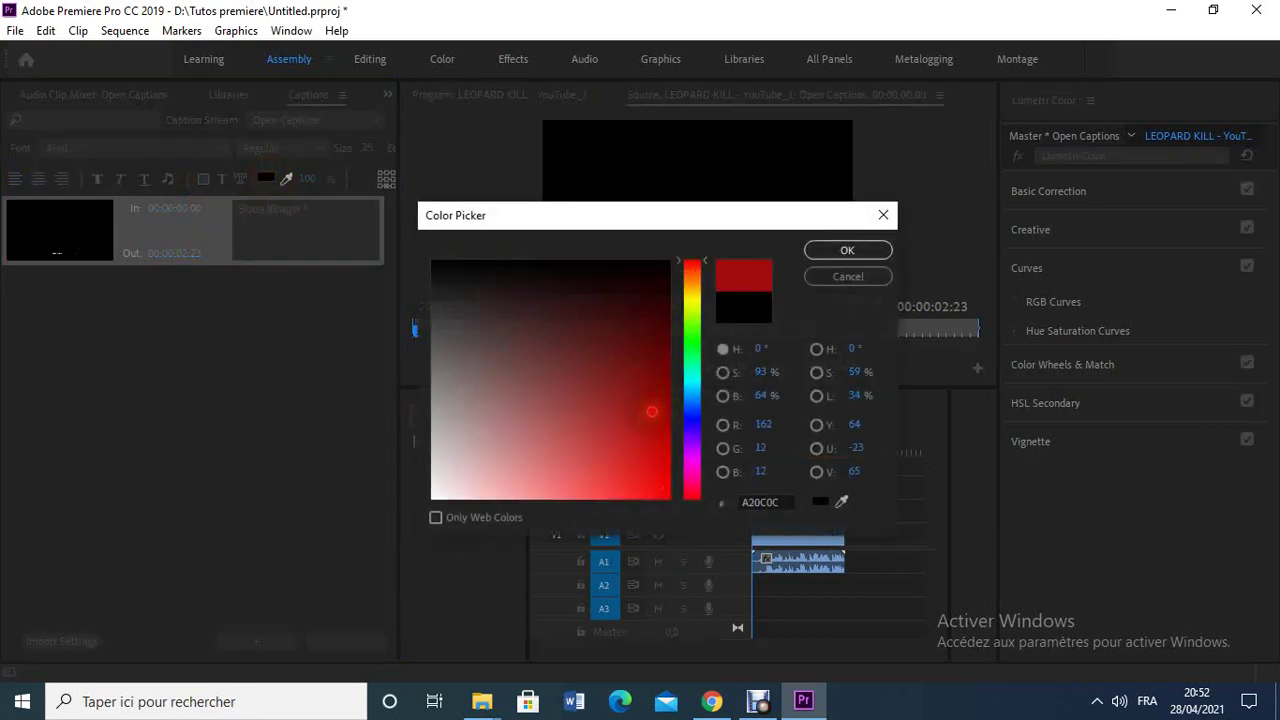
click(840, 252)
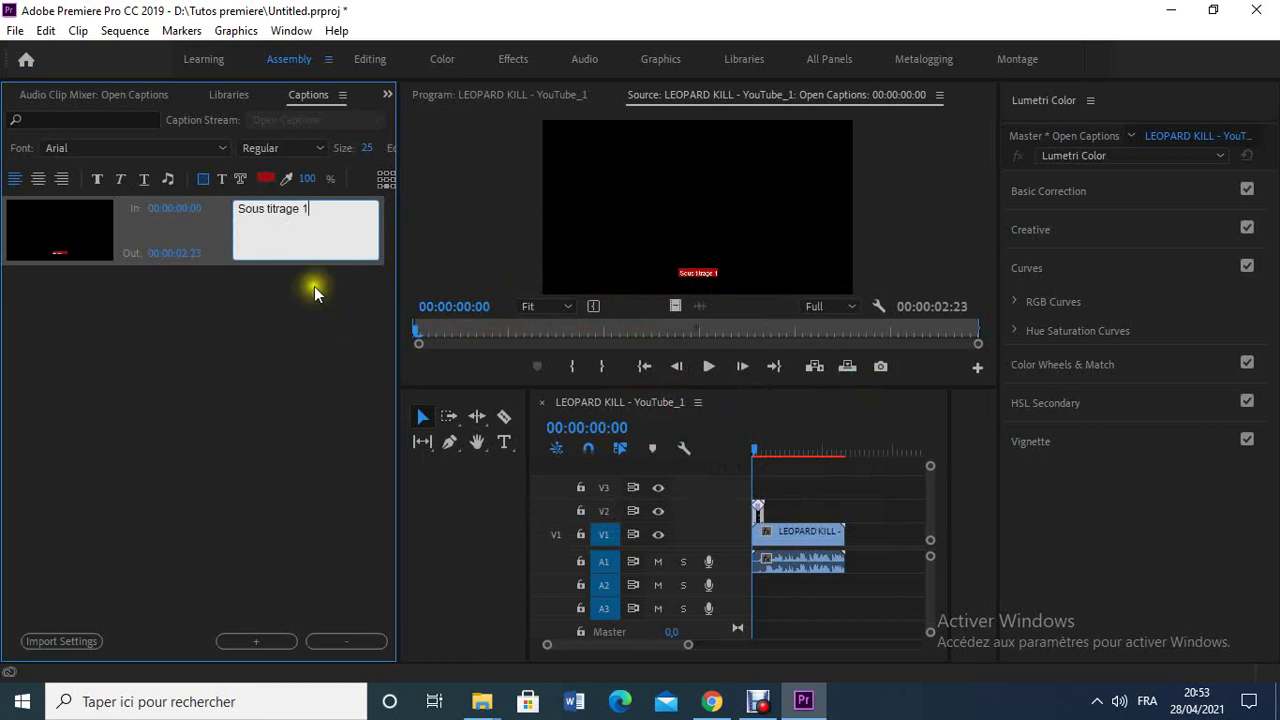
- Set the caption's text colour to dark yellow, C9AE1B
click(223, 180)
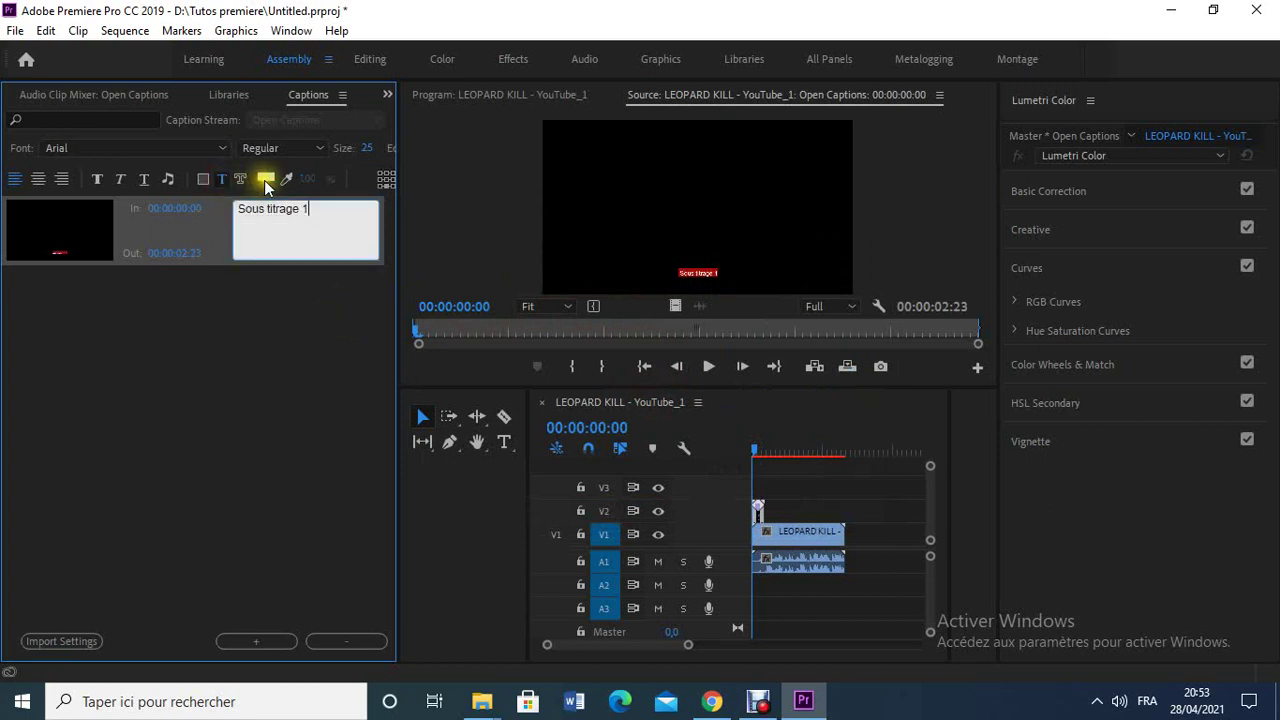
click(265, 181)
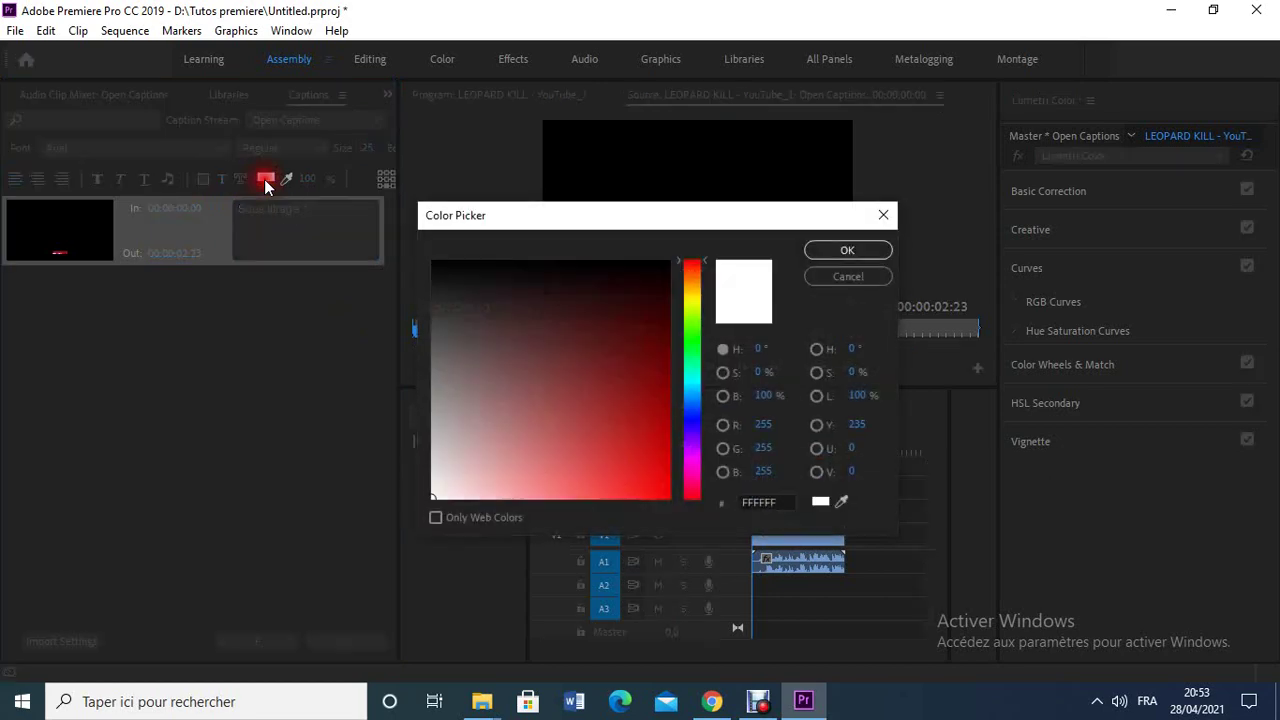
click(694, 293)
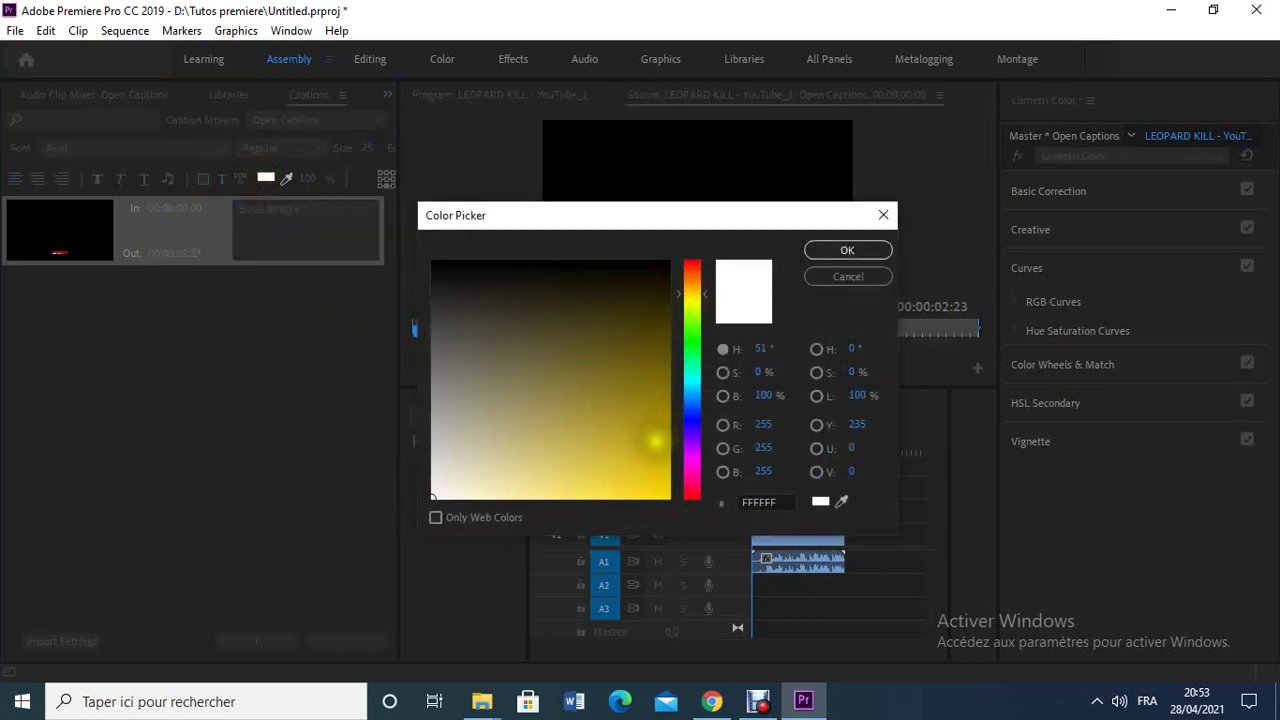
click(638, 448)
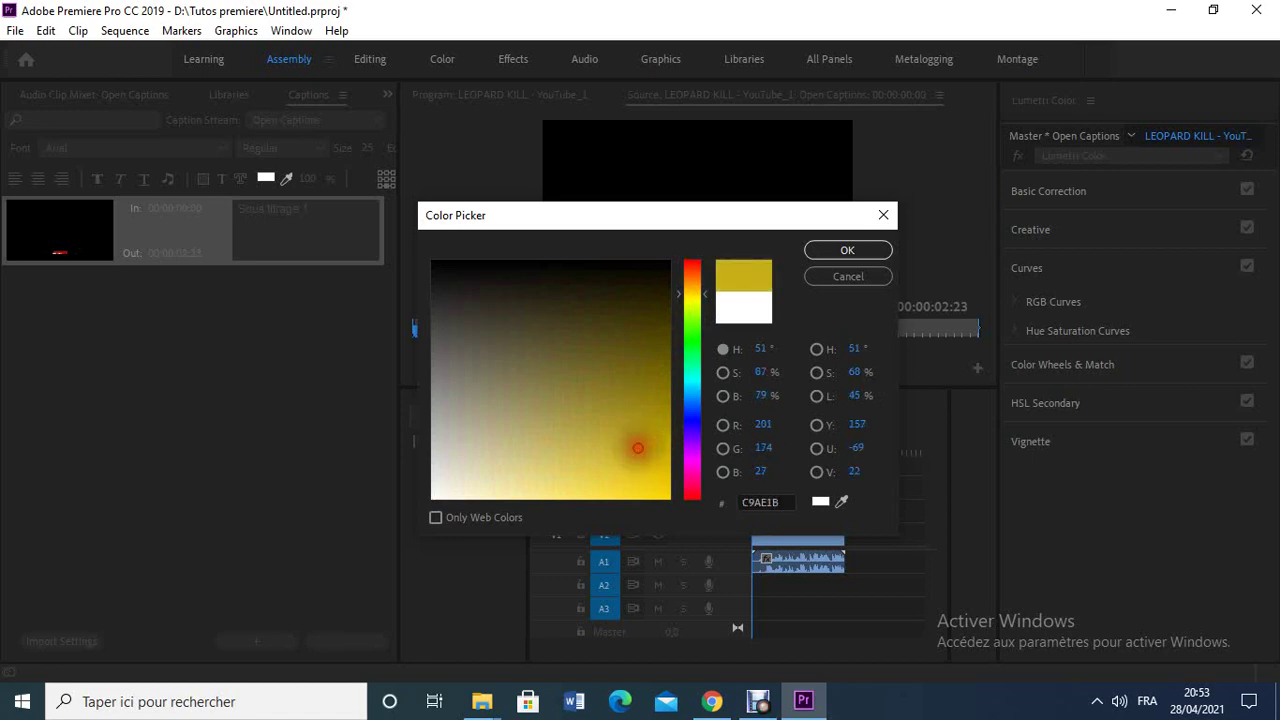
click(858, 250)
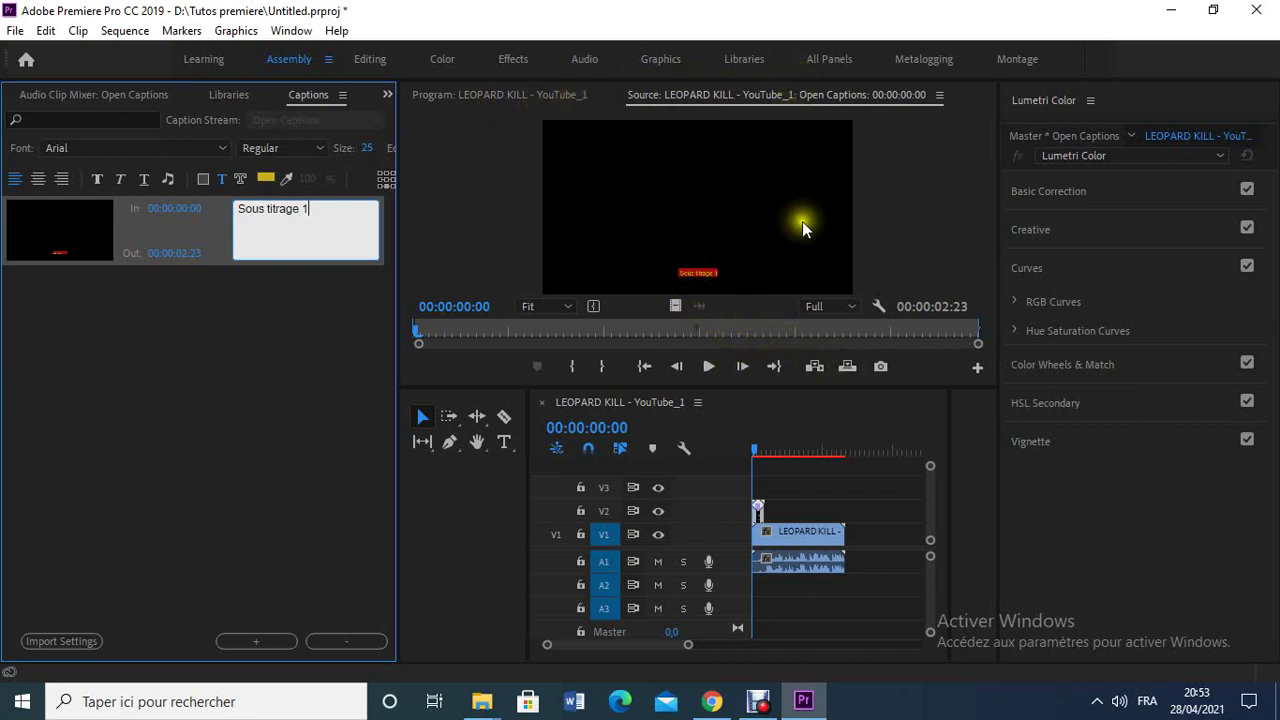
- Show the sequence preview and enlarge it while keeping the V2 and V1 tracks in view
click(487, 96)
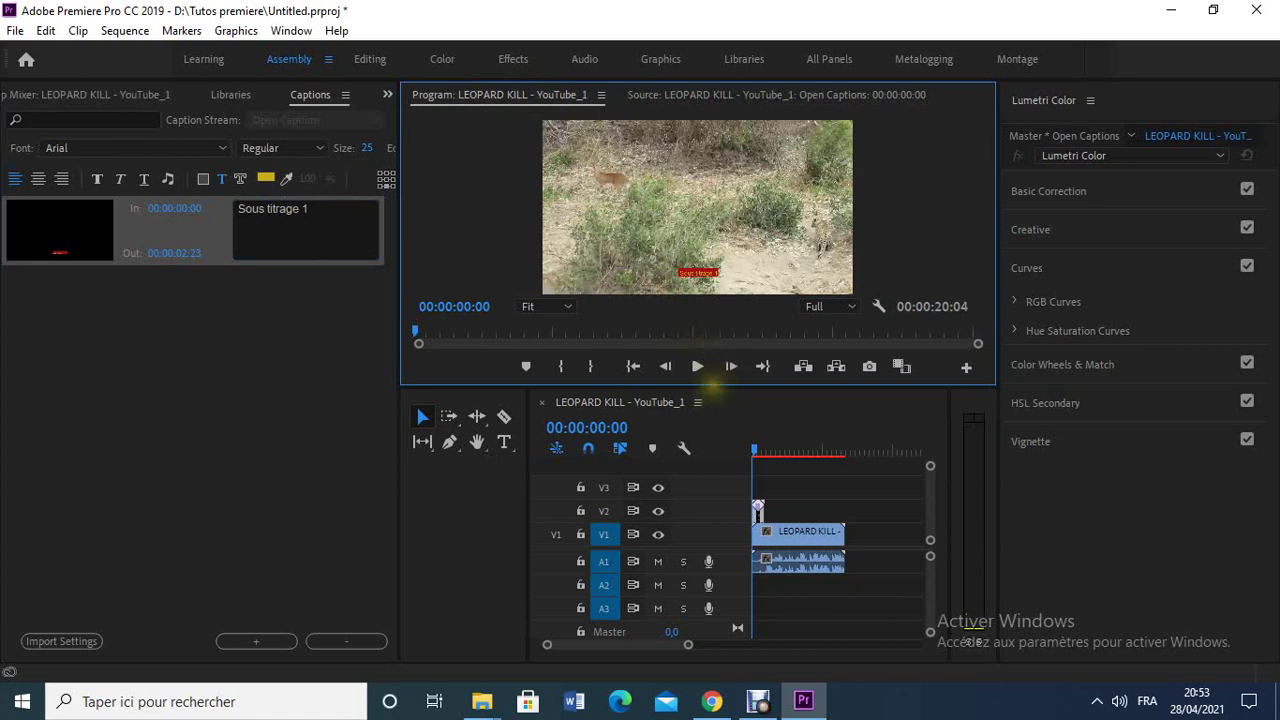
drag(712, 386, 716, 566)
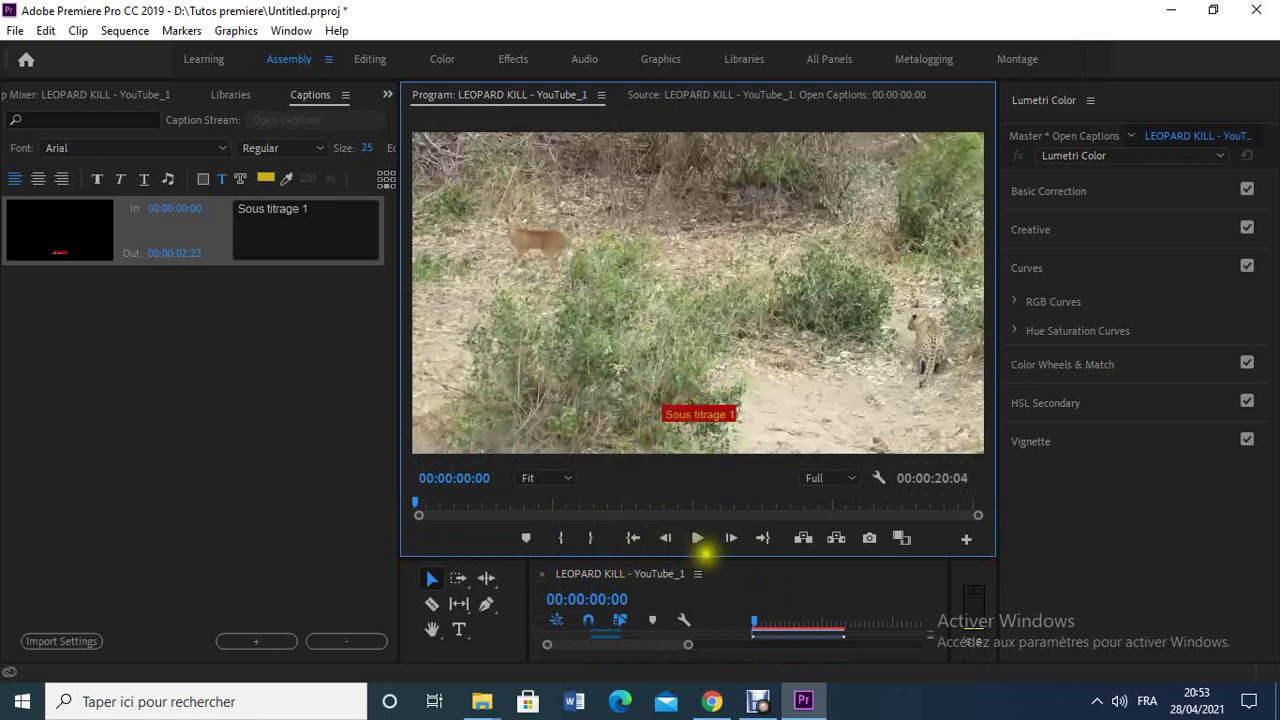
drag(708, 557, 706, 512)
drag(708, 453, 703, 424)
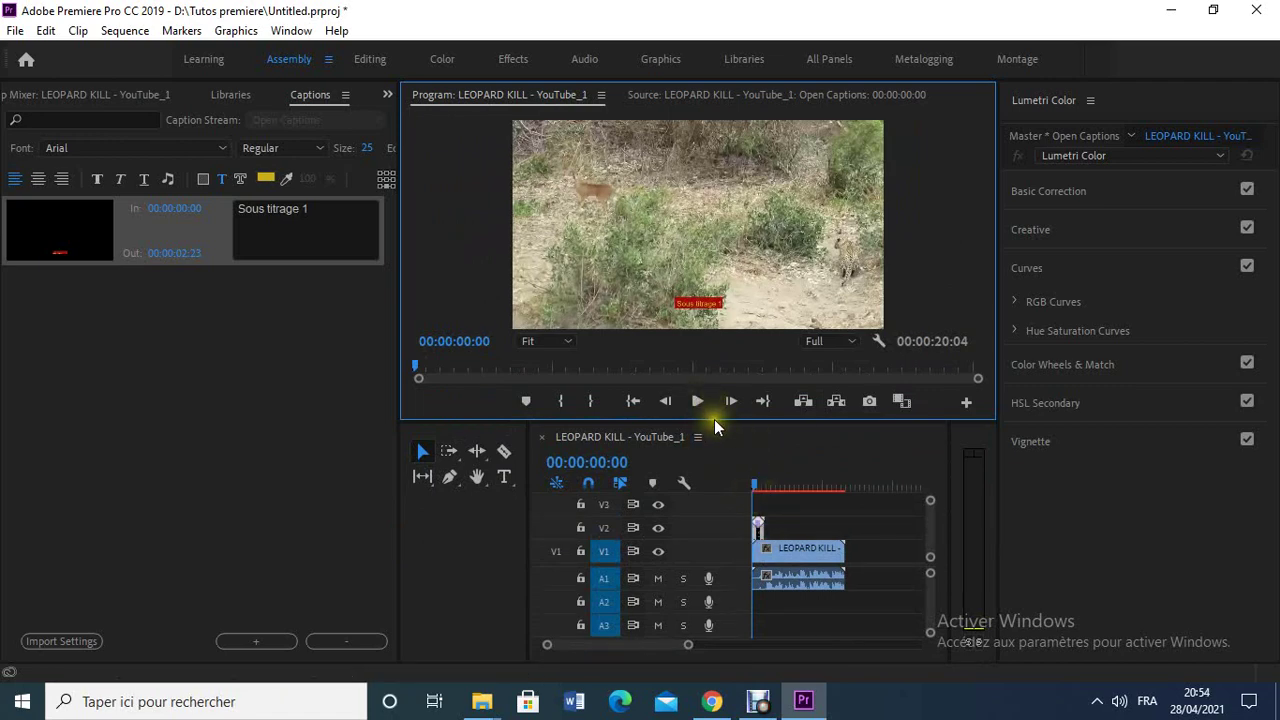
drag(724, 424, 723, 467)
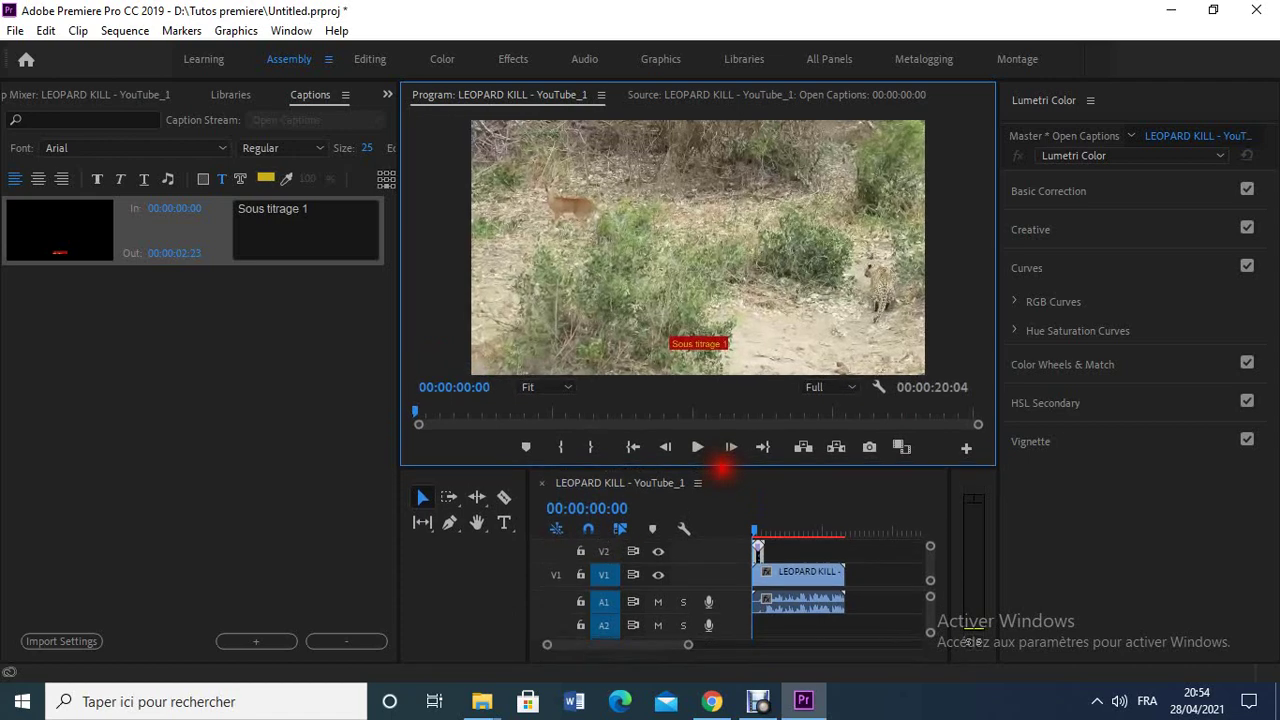
- Play the sequence past the end of the first caption and stop at about 00:00:03:11
click(697, 447)
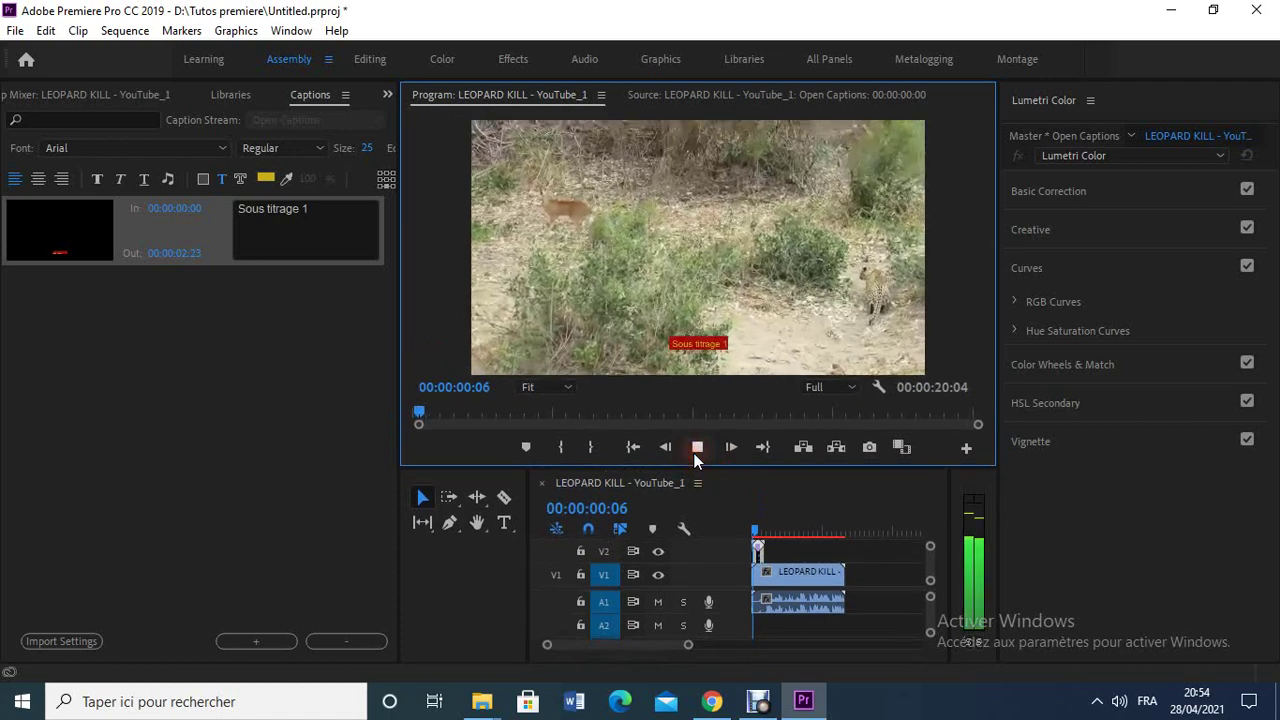
click(697, 447)
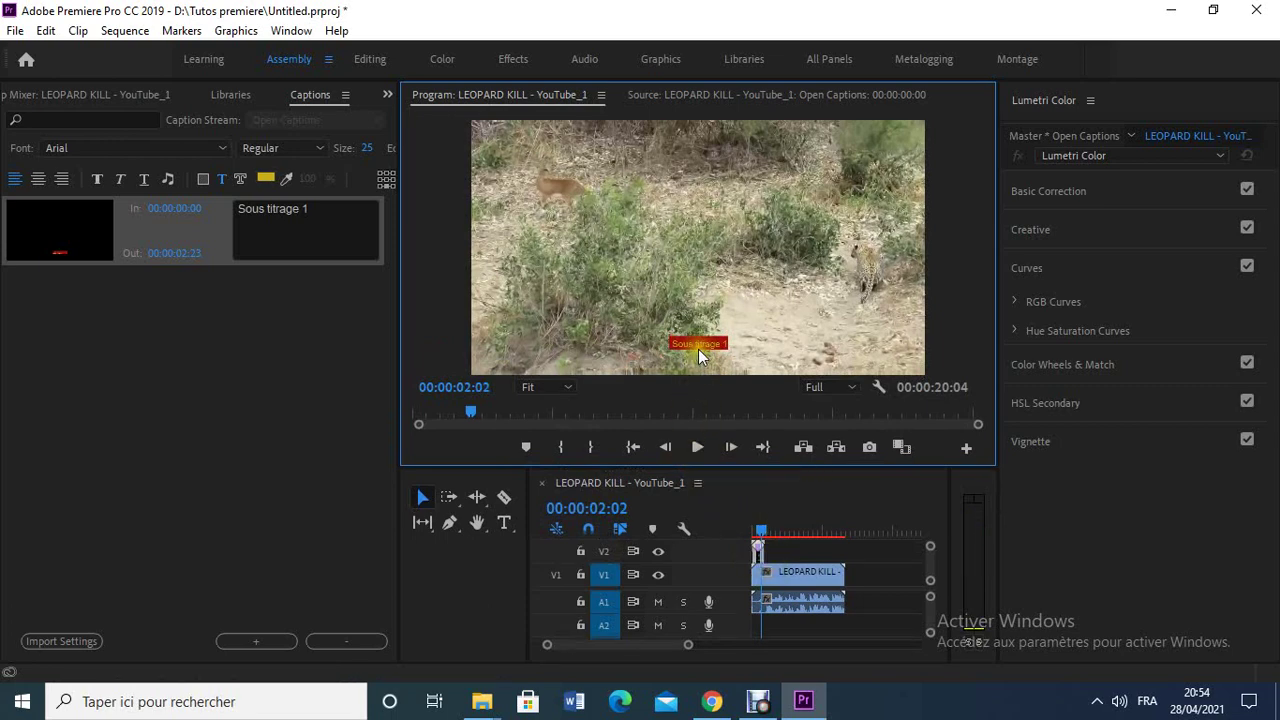
click(697, 447)
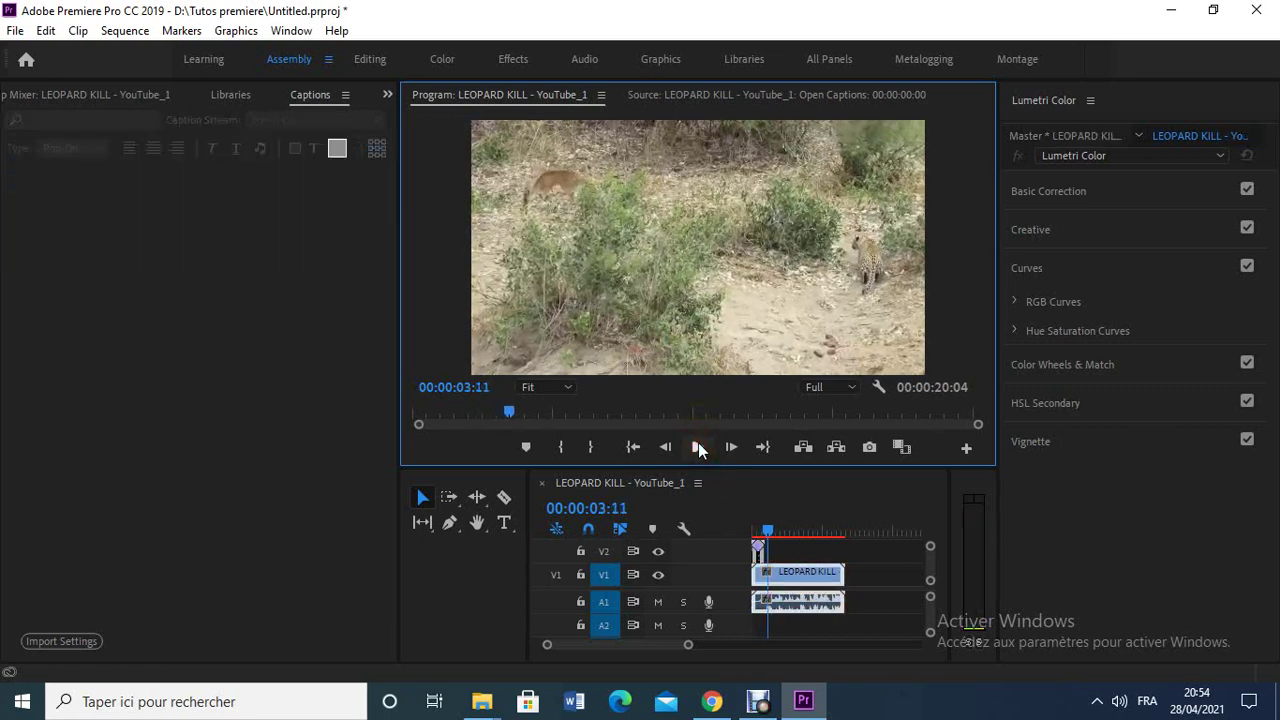
click(698, 447)
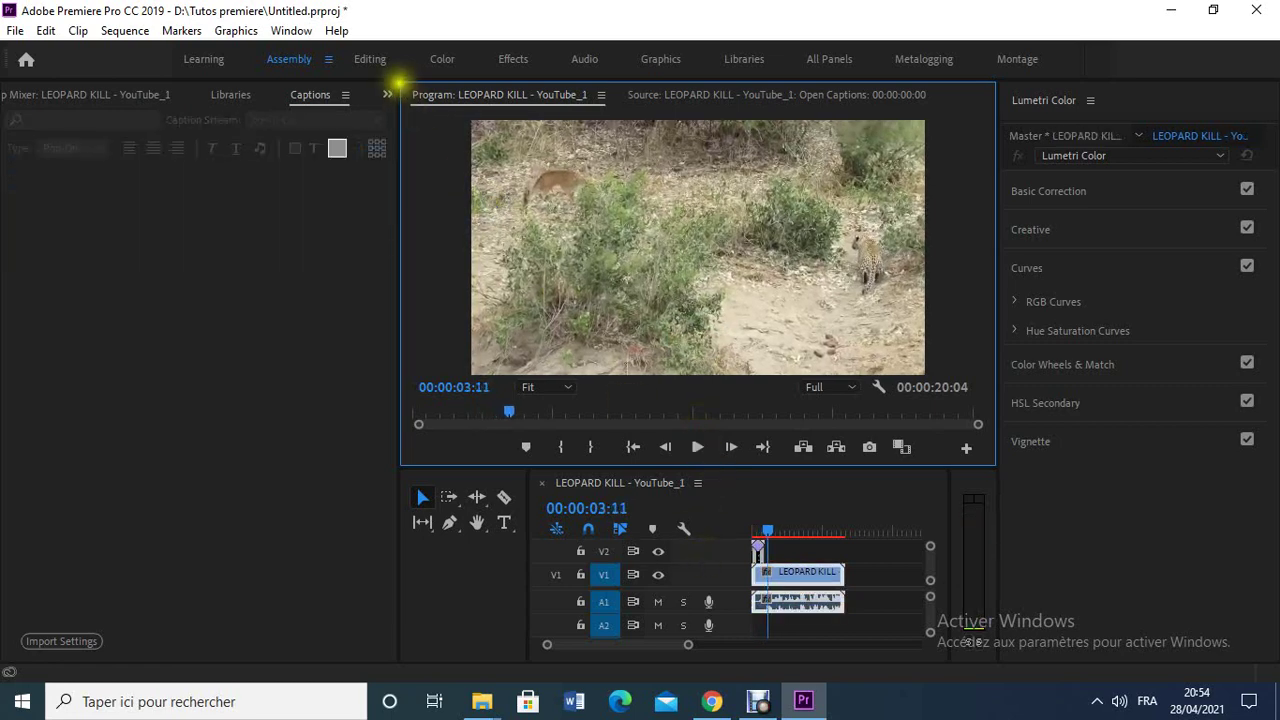
- Create a second Open Captions item at 23,976 fps, 1280 x 720, and place it on V2 directly after the first caption
click(388, 94)
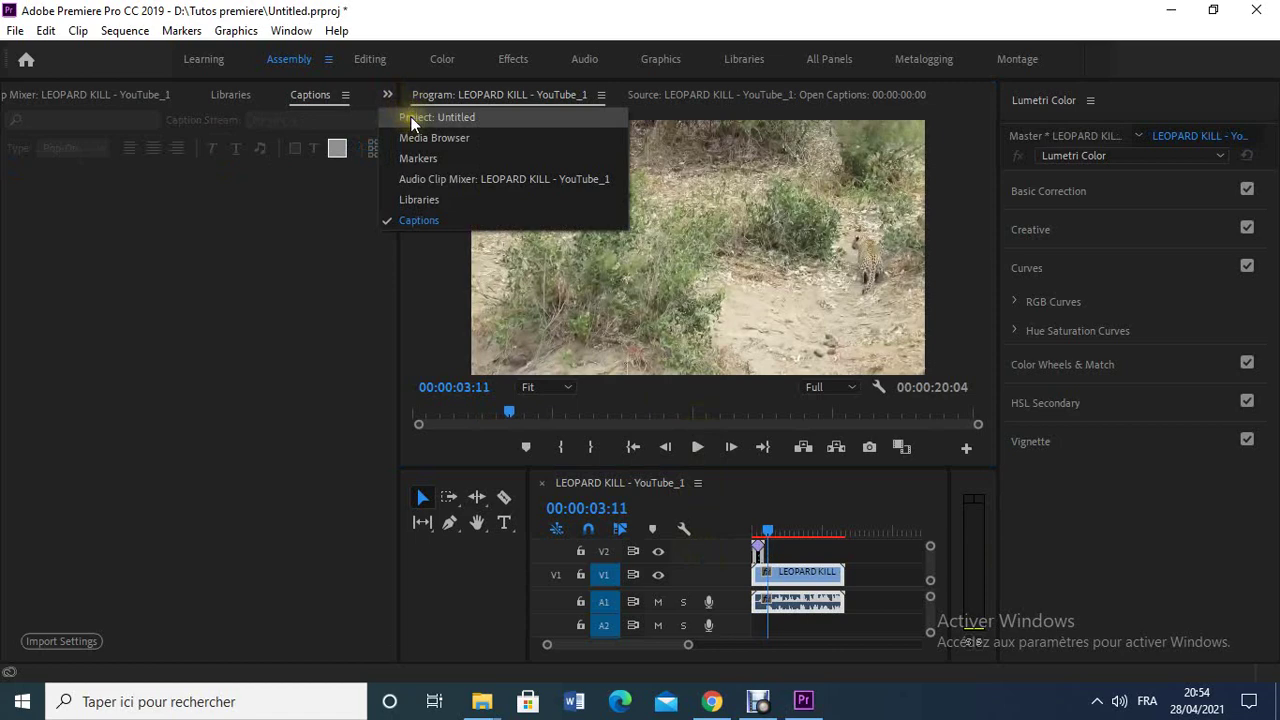
click(410, 117)
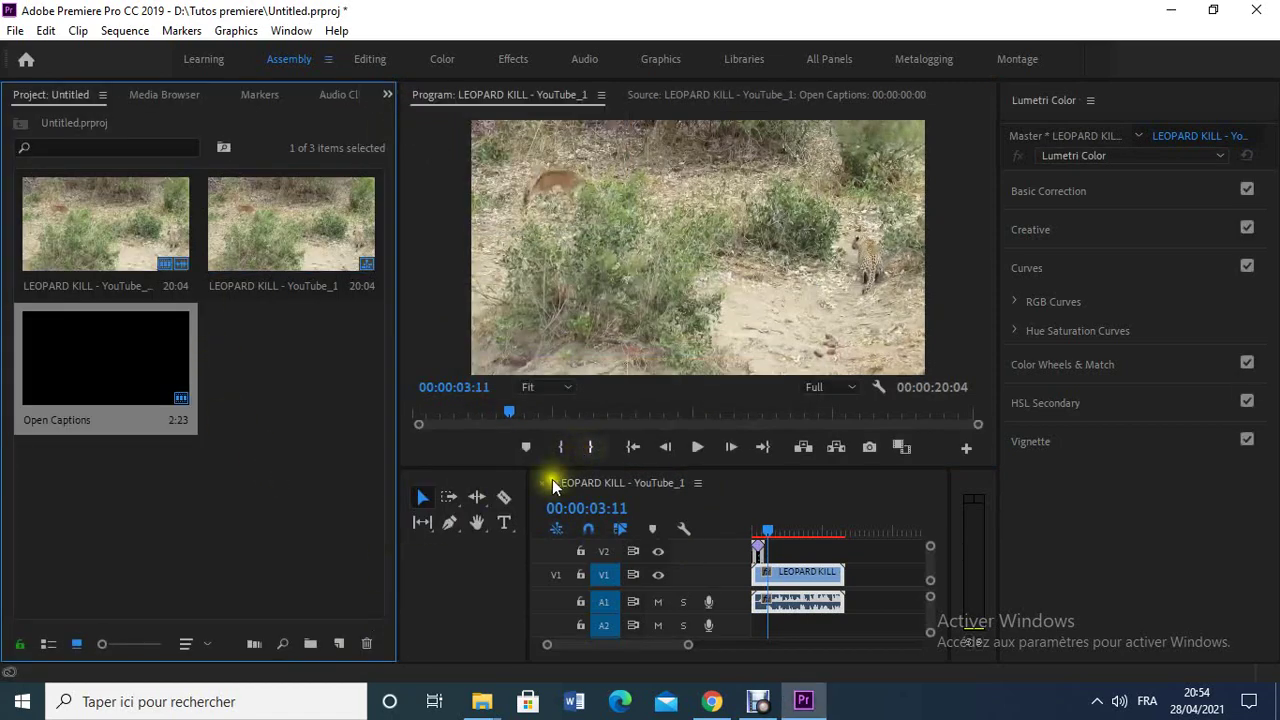
click(341, 643)
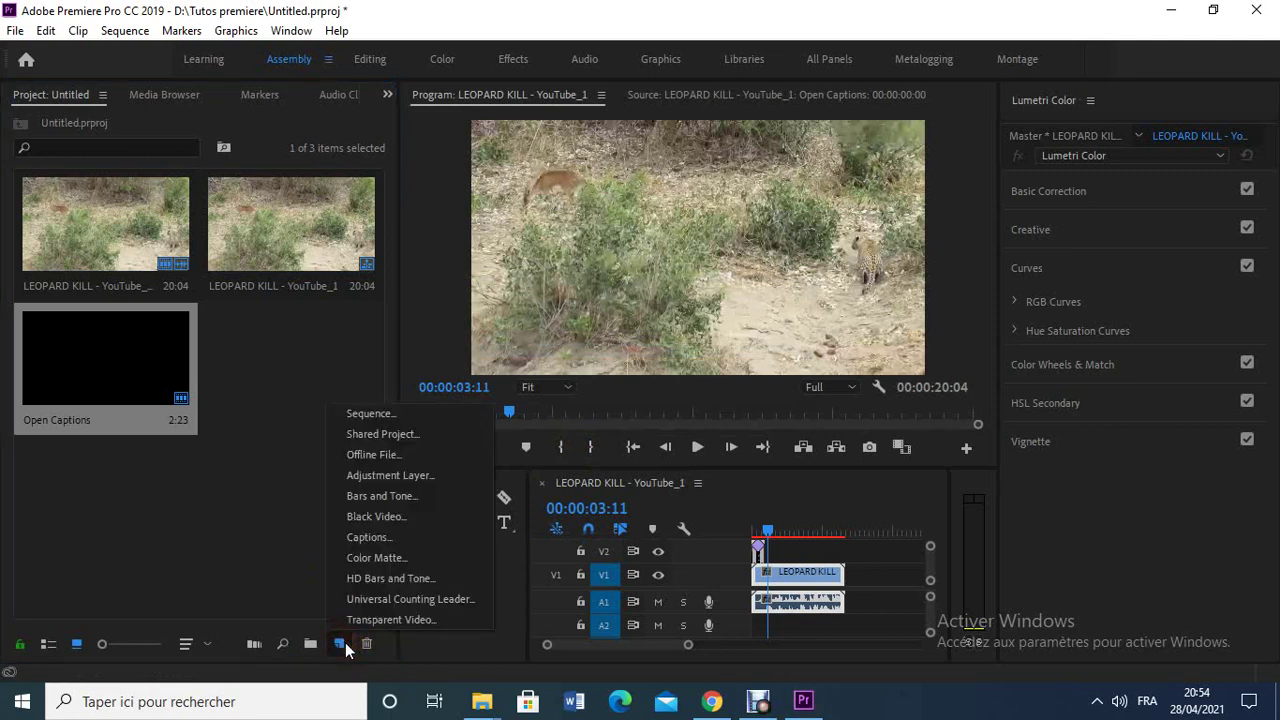
click(383, 537)
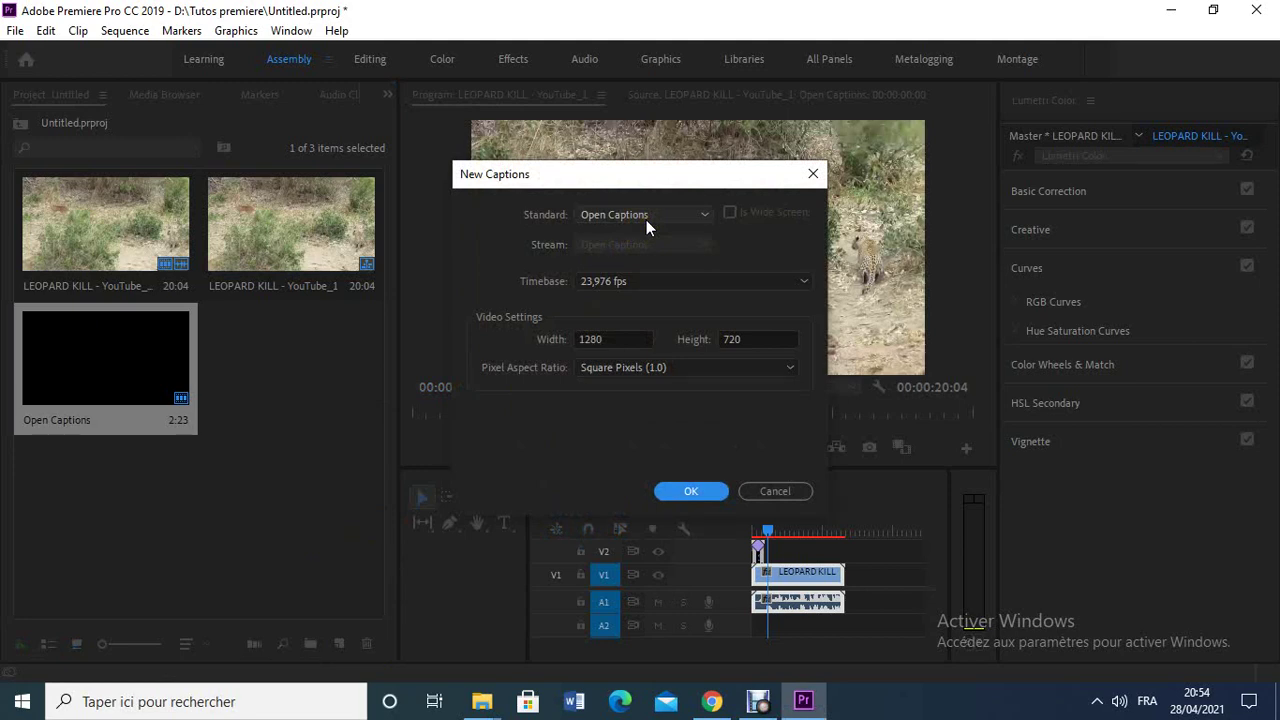
click(674, 491)
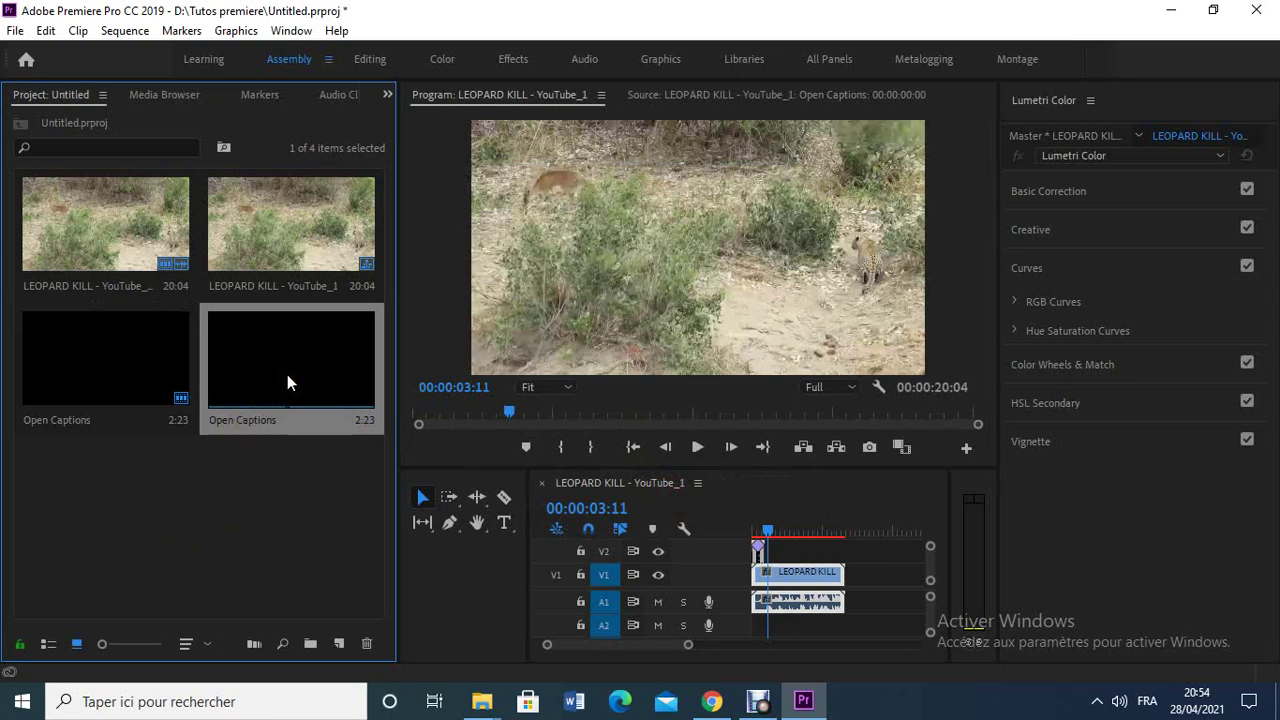
drag(286, 383, 764, 551)
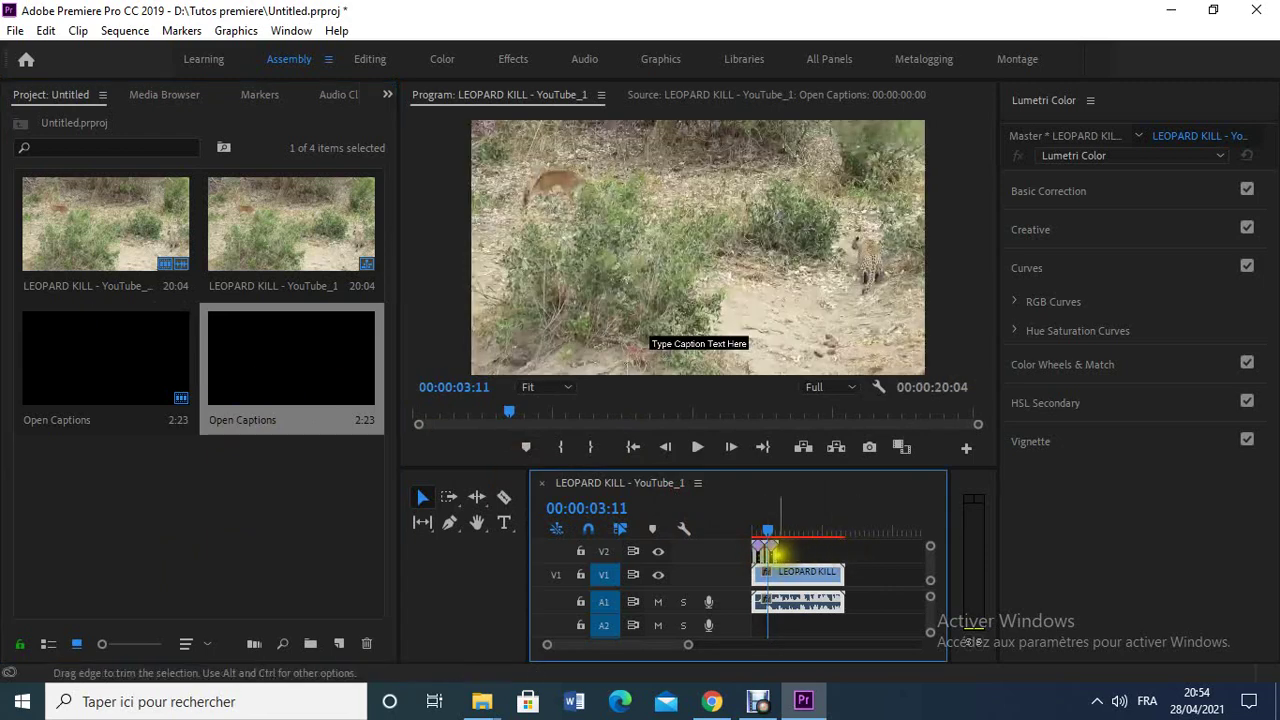
- Replace the second caption's placeholder text with "Soustitrage numero 2"
double_click(766, 551)
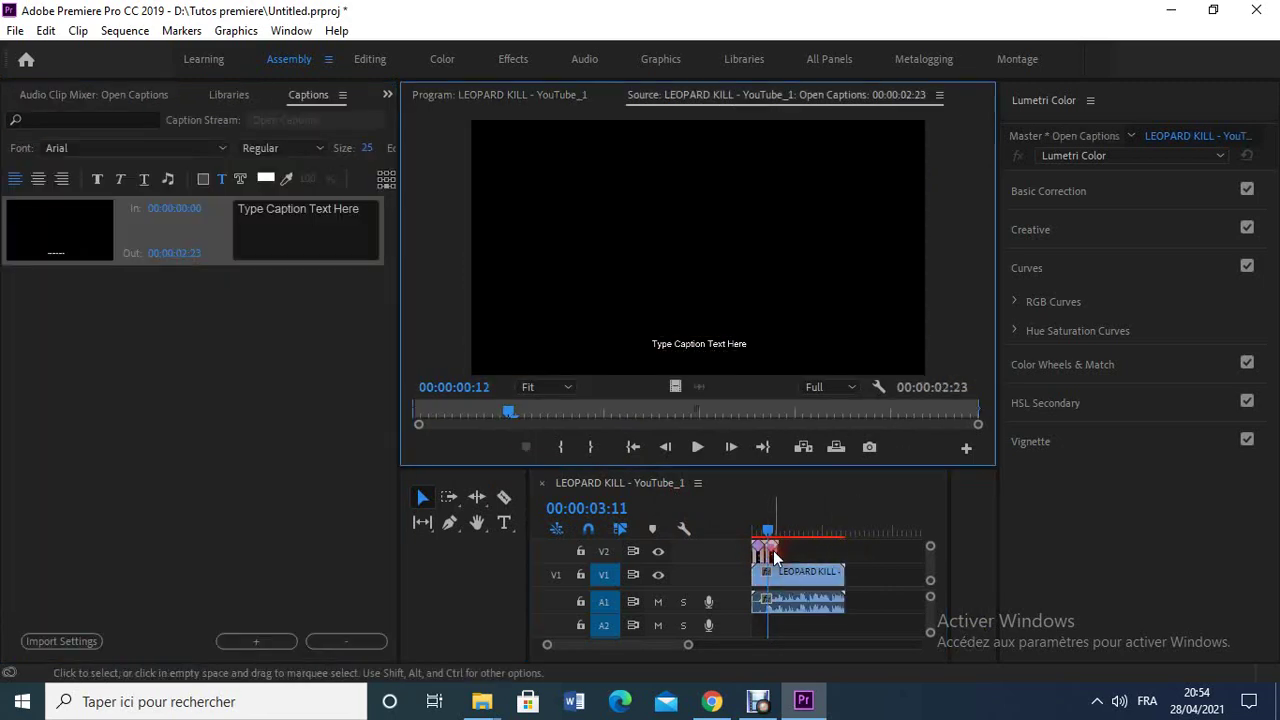
click(329, 220)
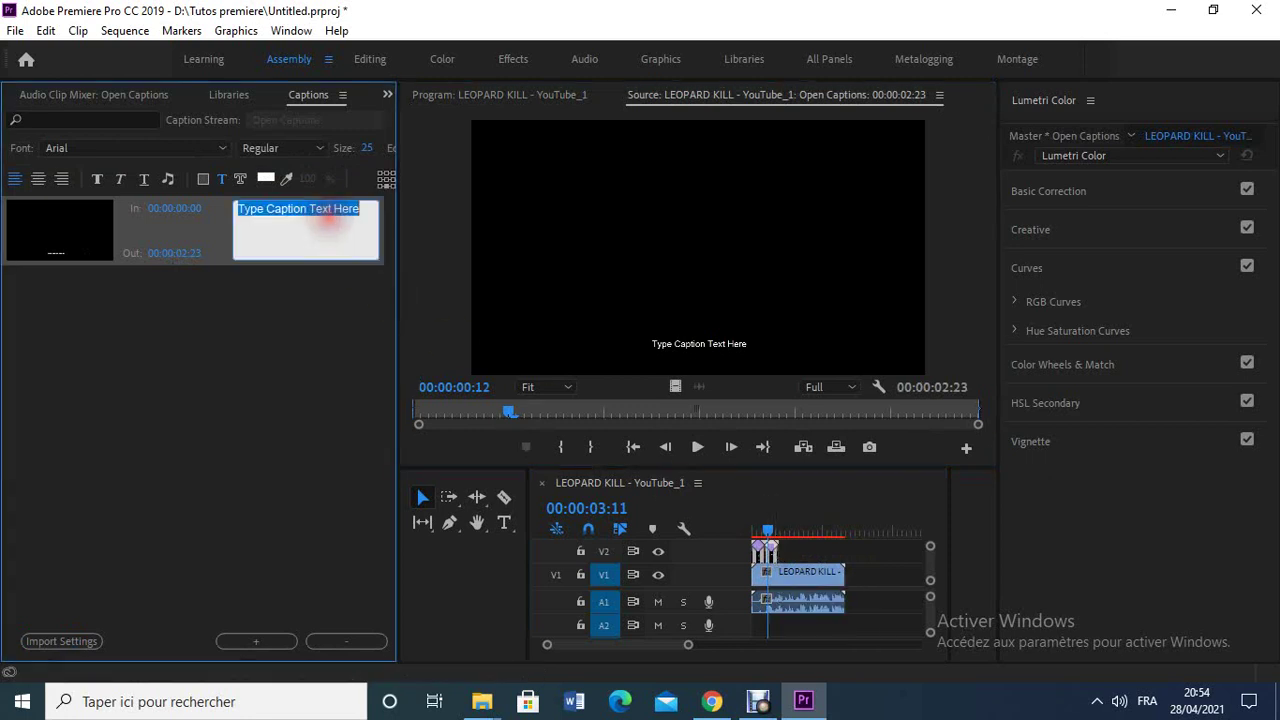
key(BackSpace)
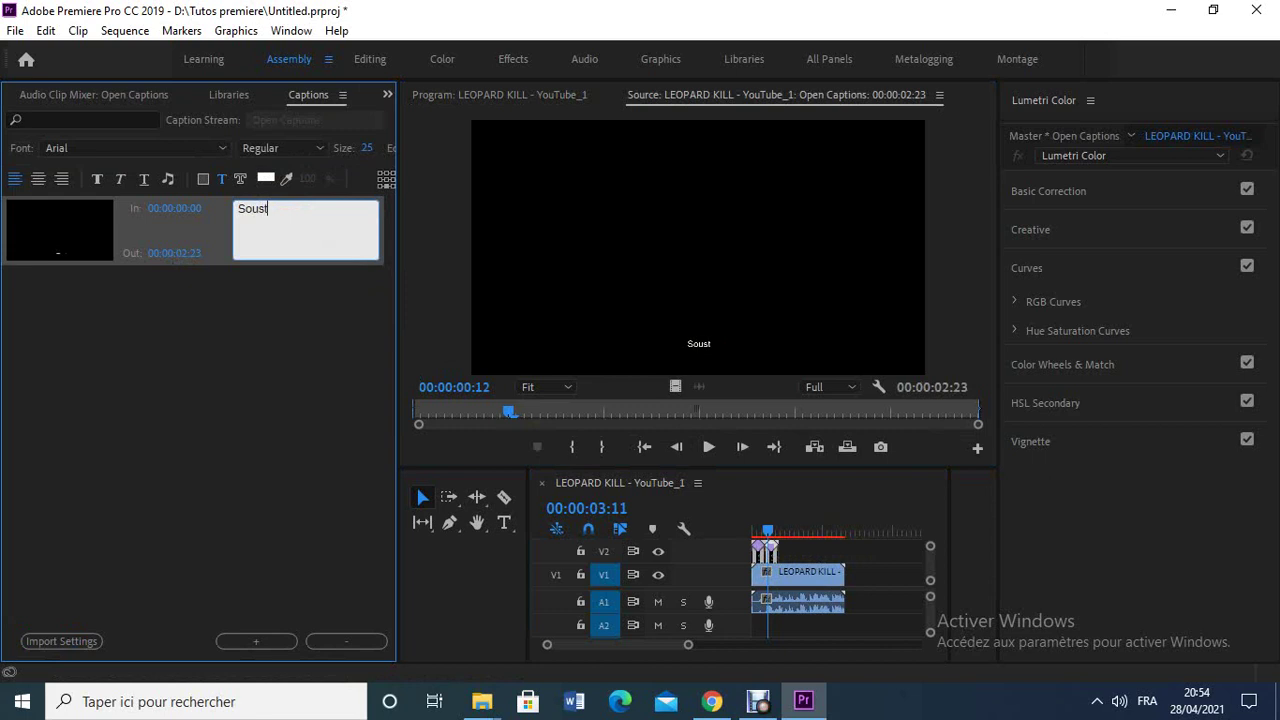
text(Soustitrage numero 2)
- Try to give the second caption a teal background by setting the background colour's hue to 175°
click(200, 180)
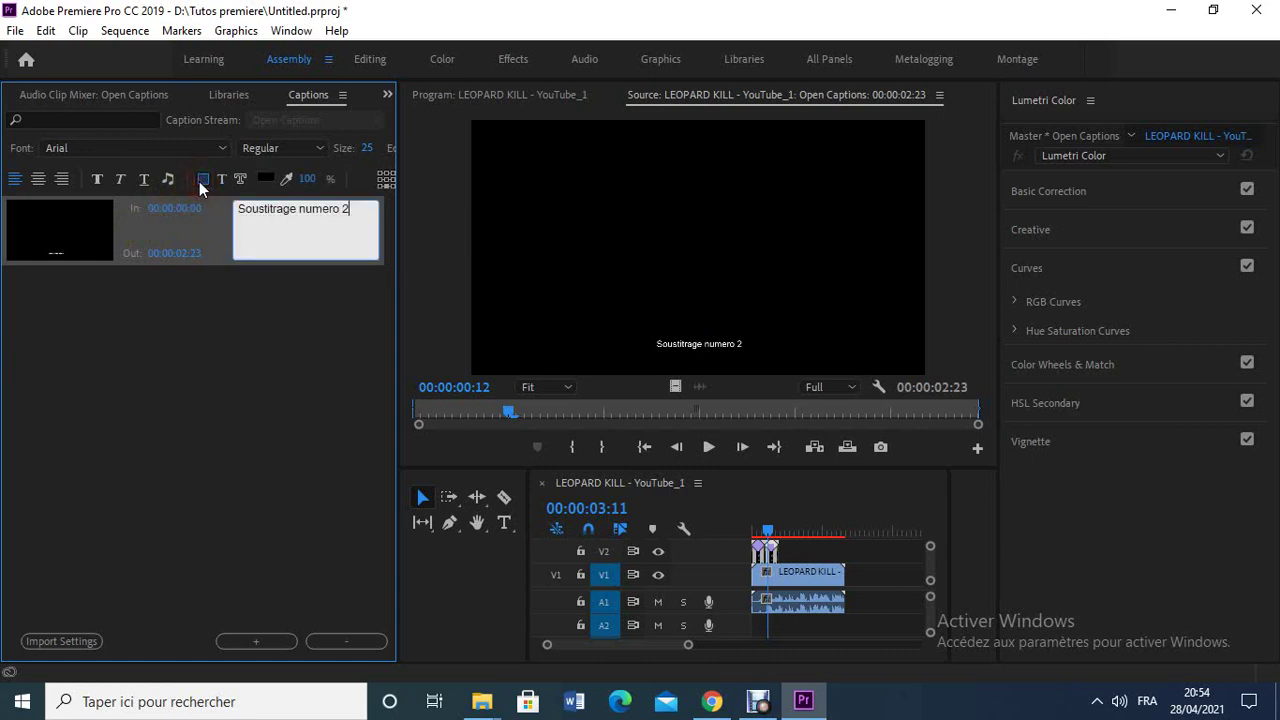
click(203, 180)
click(265, 178)
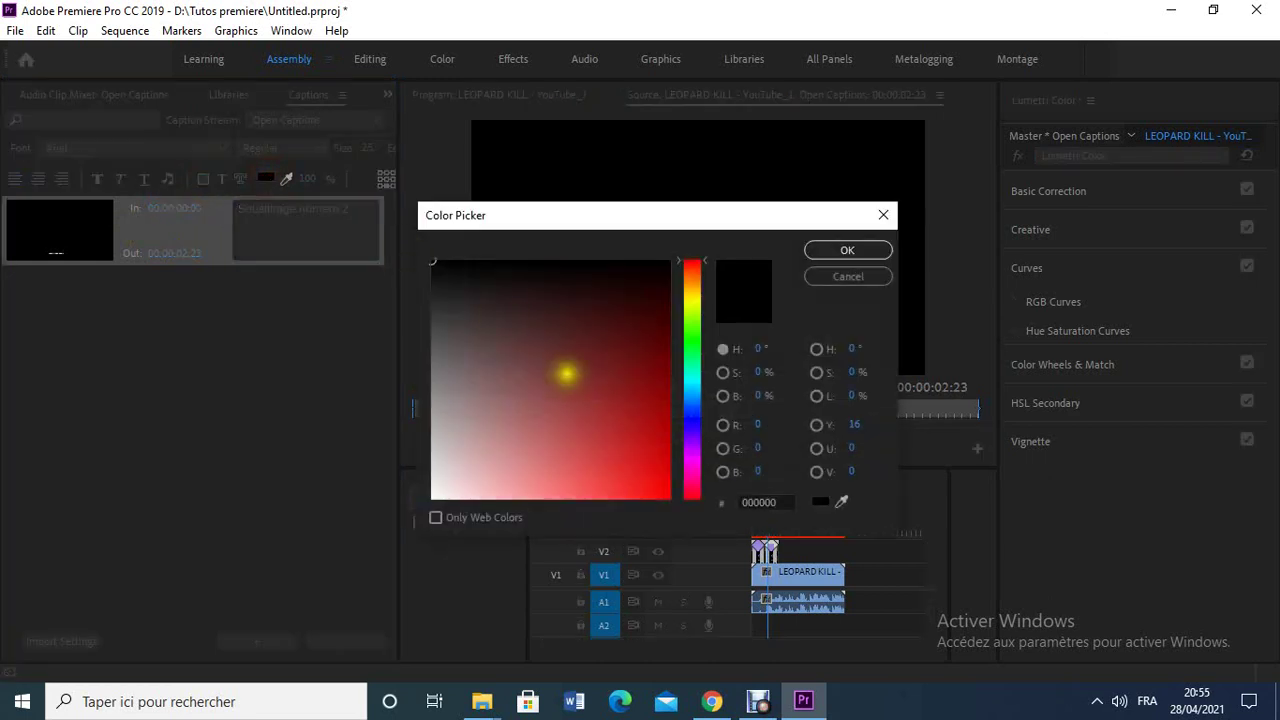
click(689, 377)
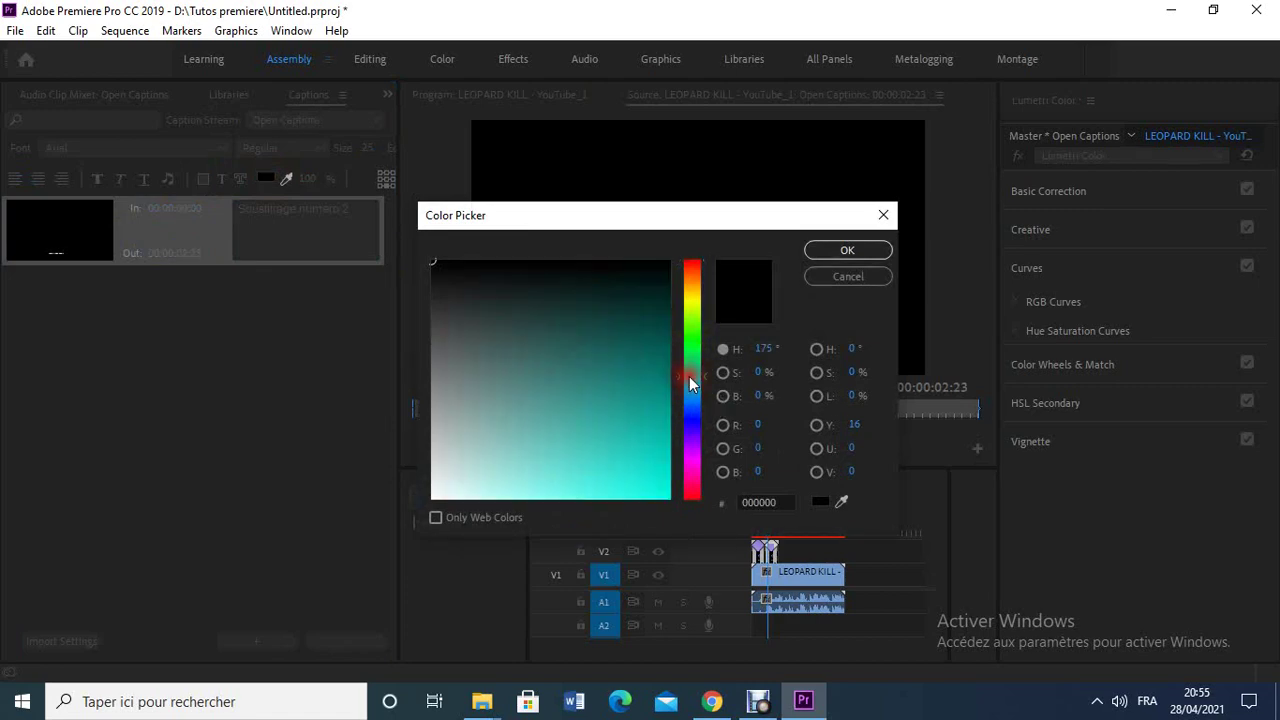
click(849, 253)
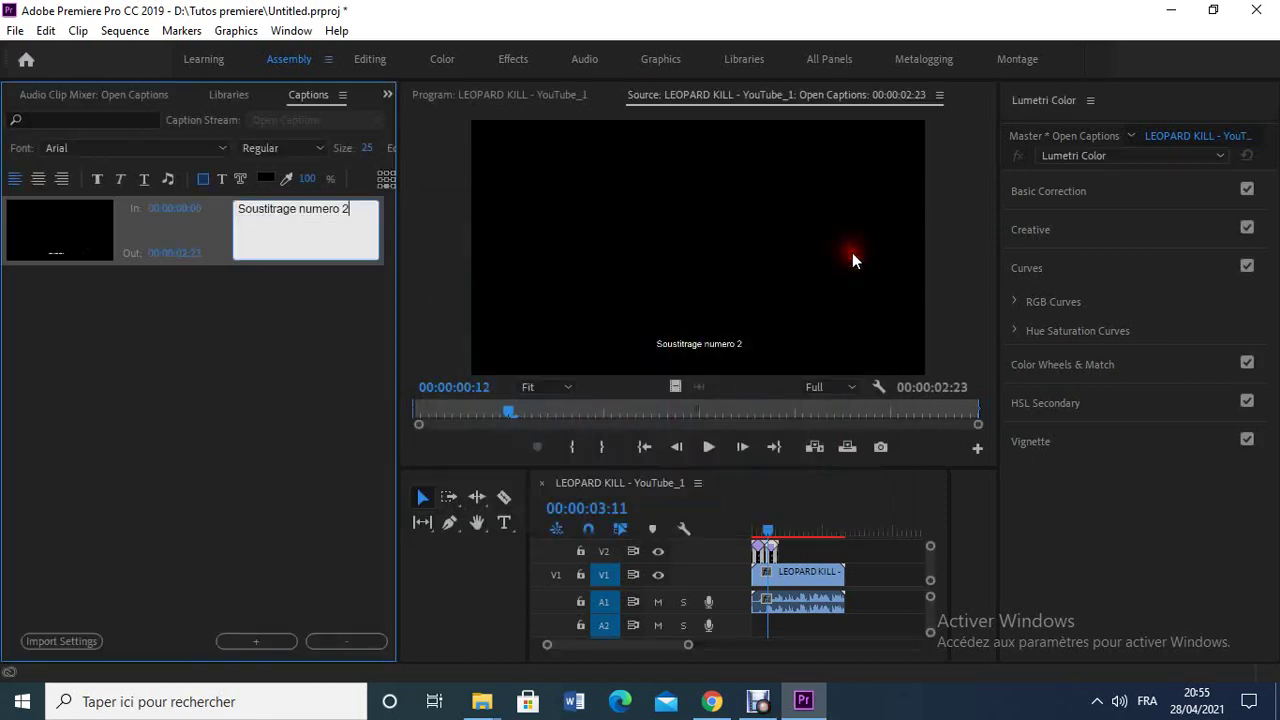
- Set the second caption's text colour to near-black, 090808
click(222, 181)
click(267, 178)
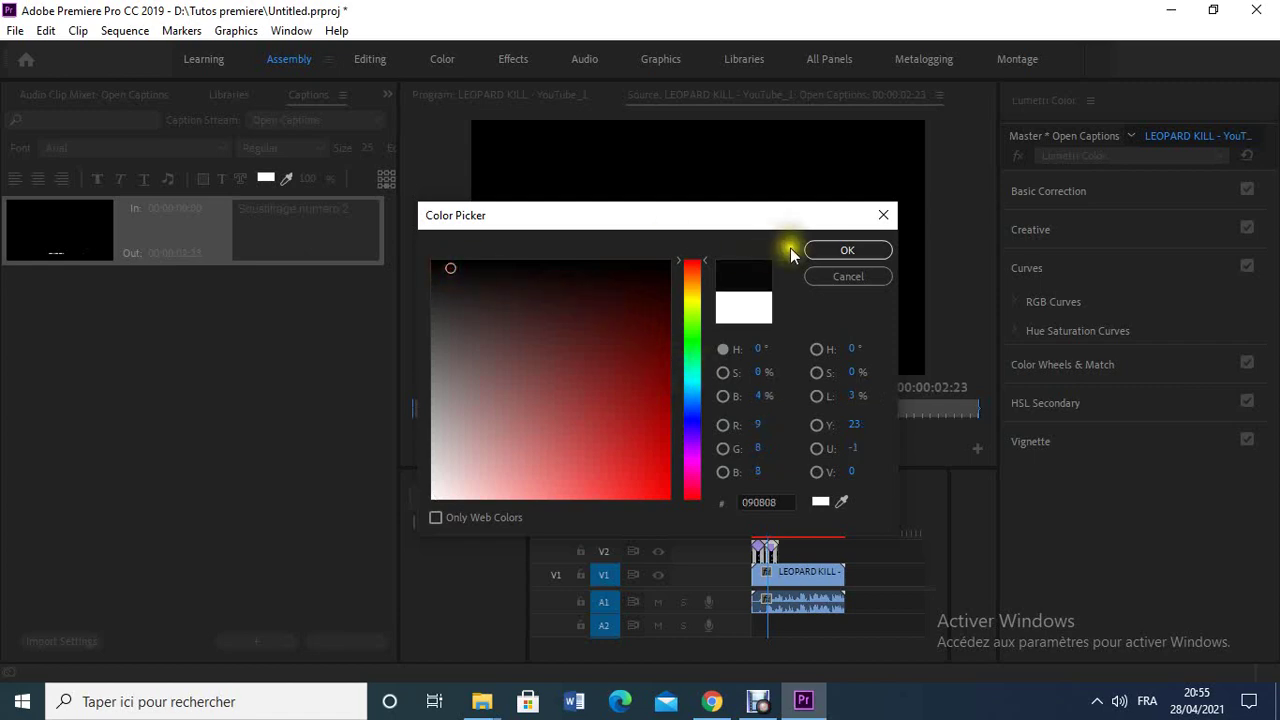
click(832, 251)
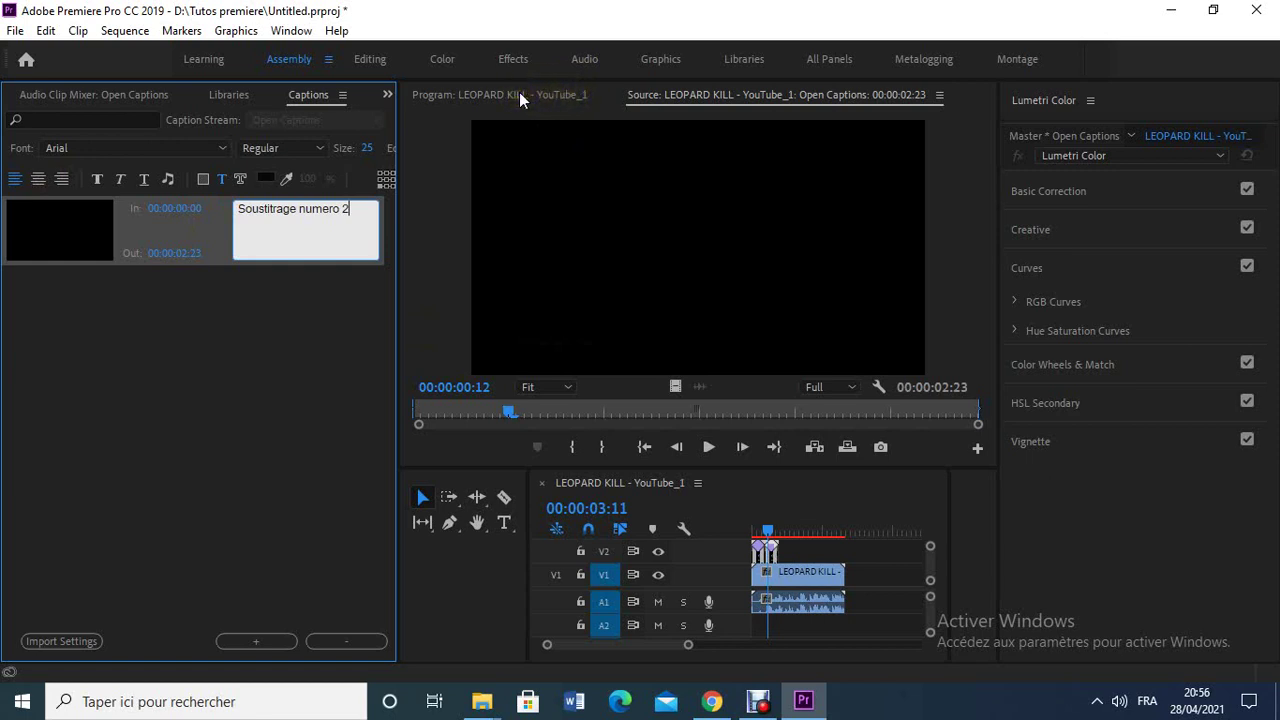
- Play the sequence from the start through both captions and stop just past the second one, at about 00:00:05:23
click(543, 120)
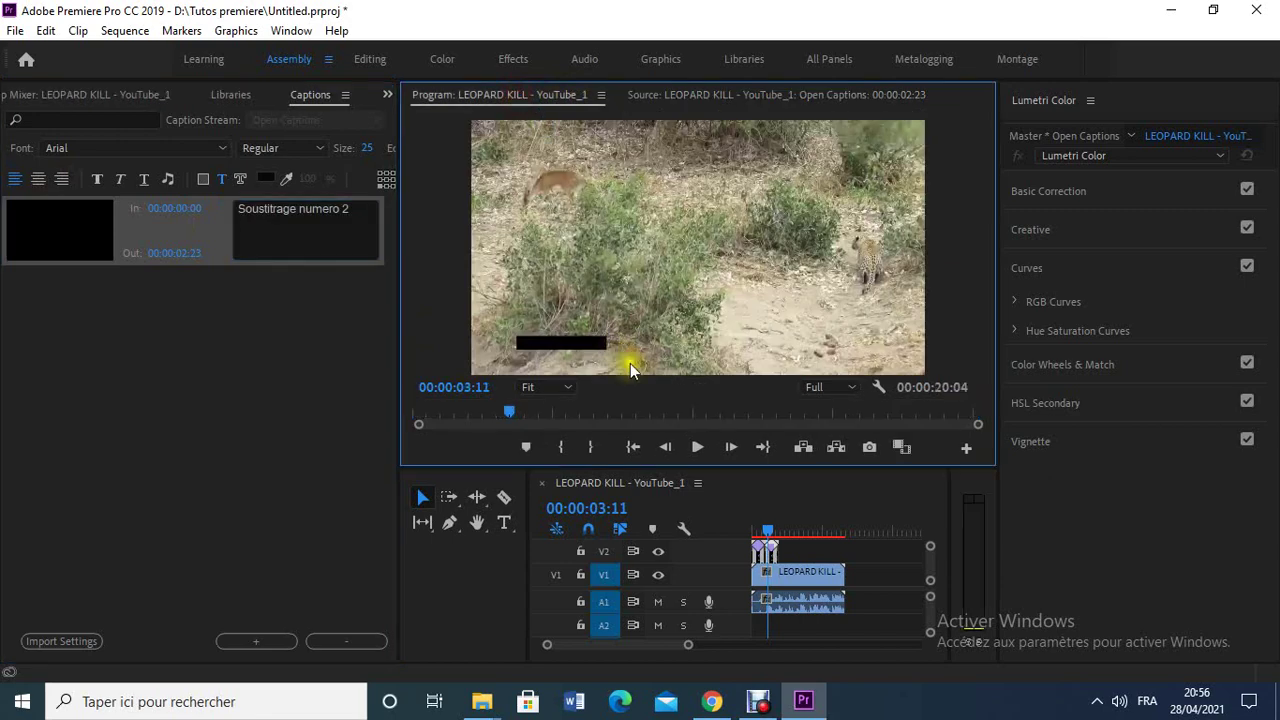
click(766, 531)
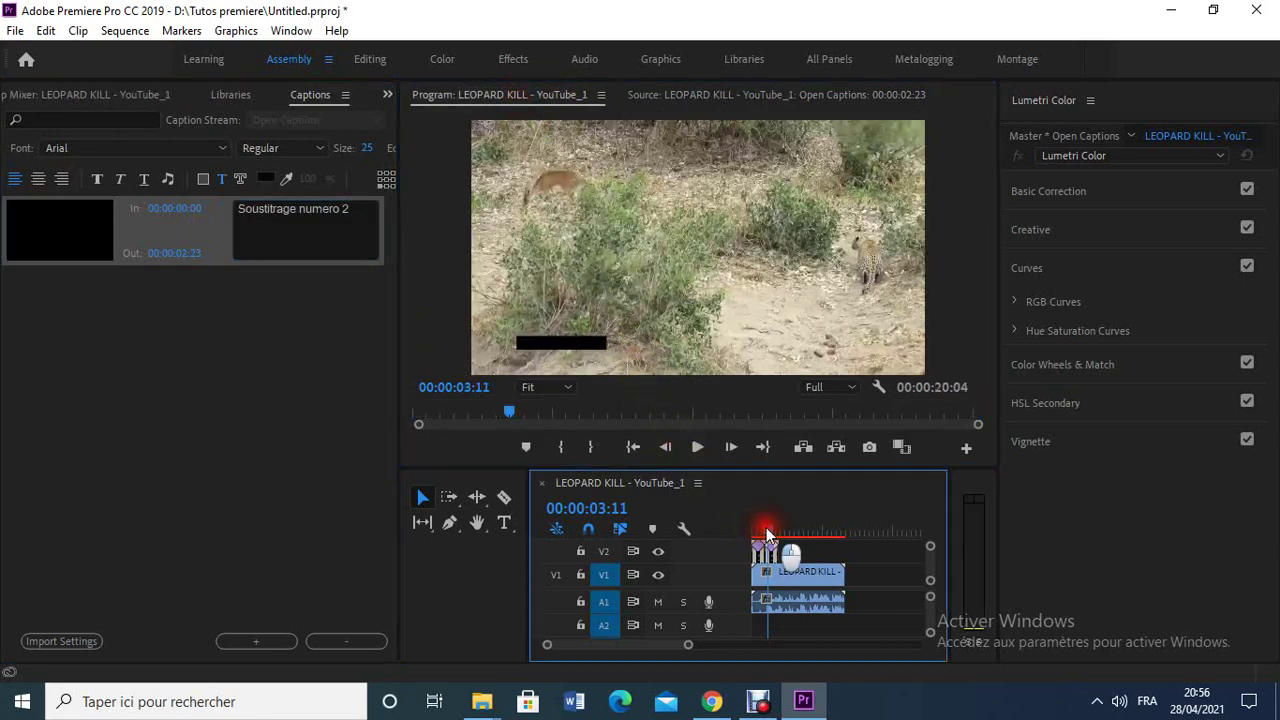
drag(766, 527, 737, 529)
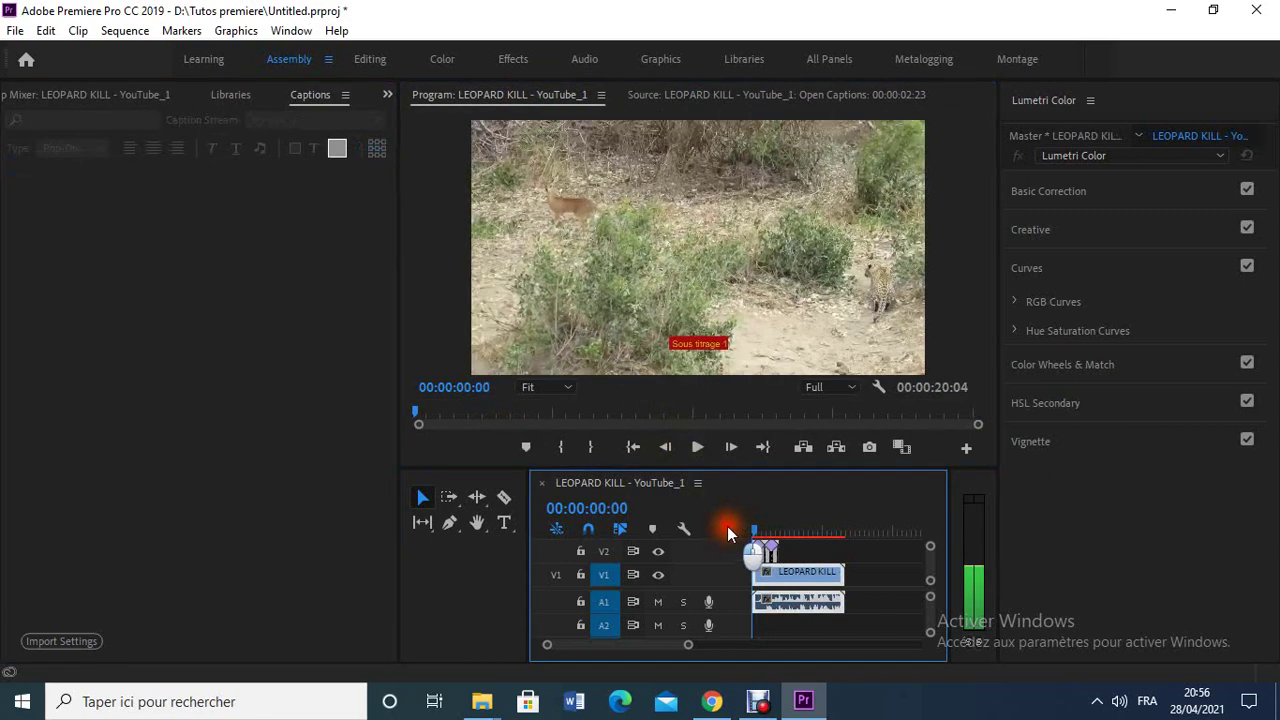
click(699, 448)
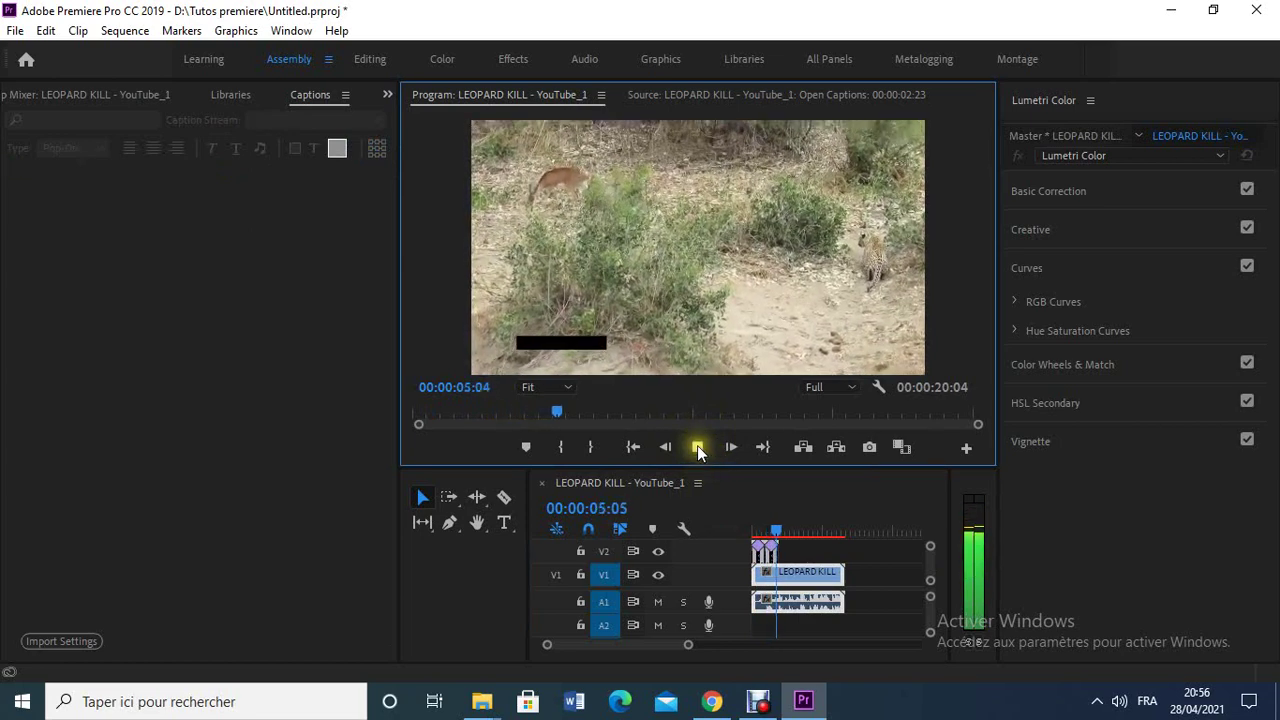
click(698, 448)
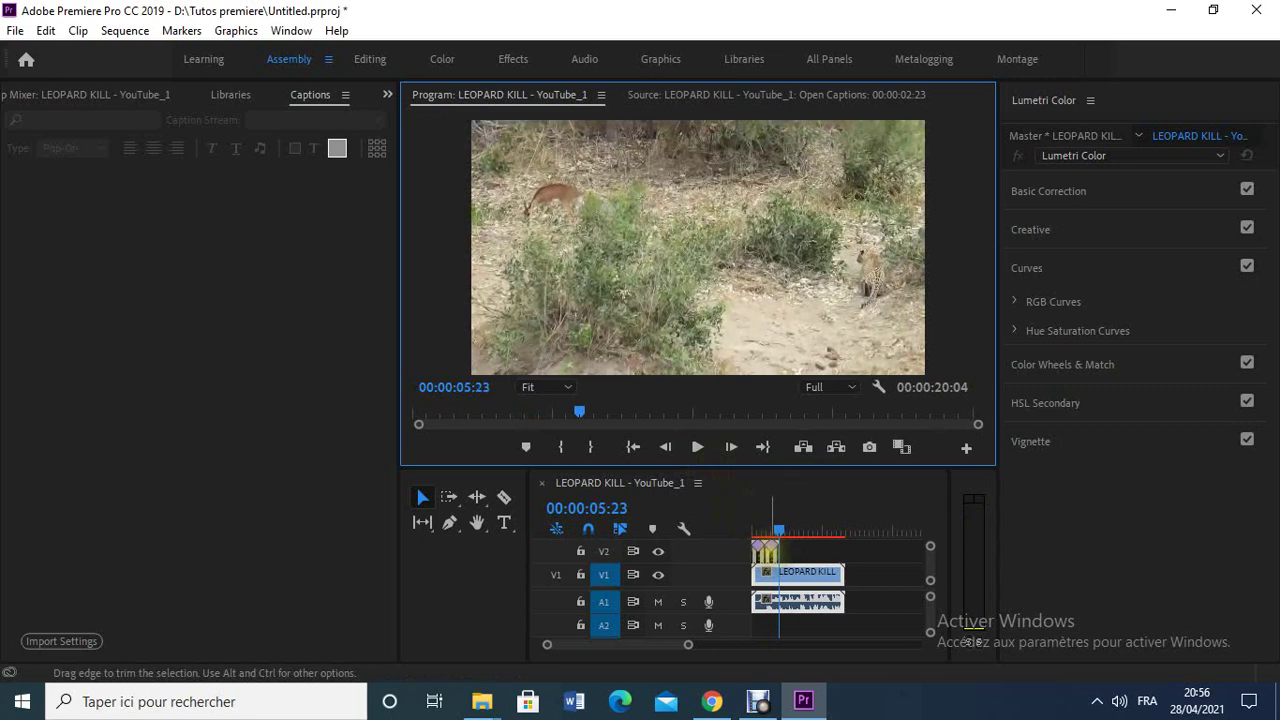
- Reopen the second caption and shift its text colour to a green hue of 117°, 080908
double_click(766, 550)
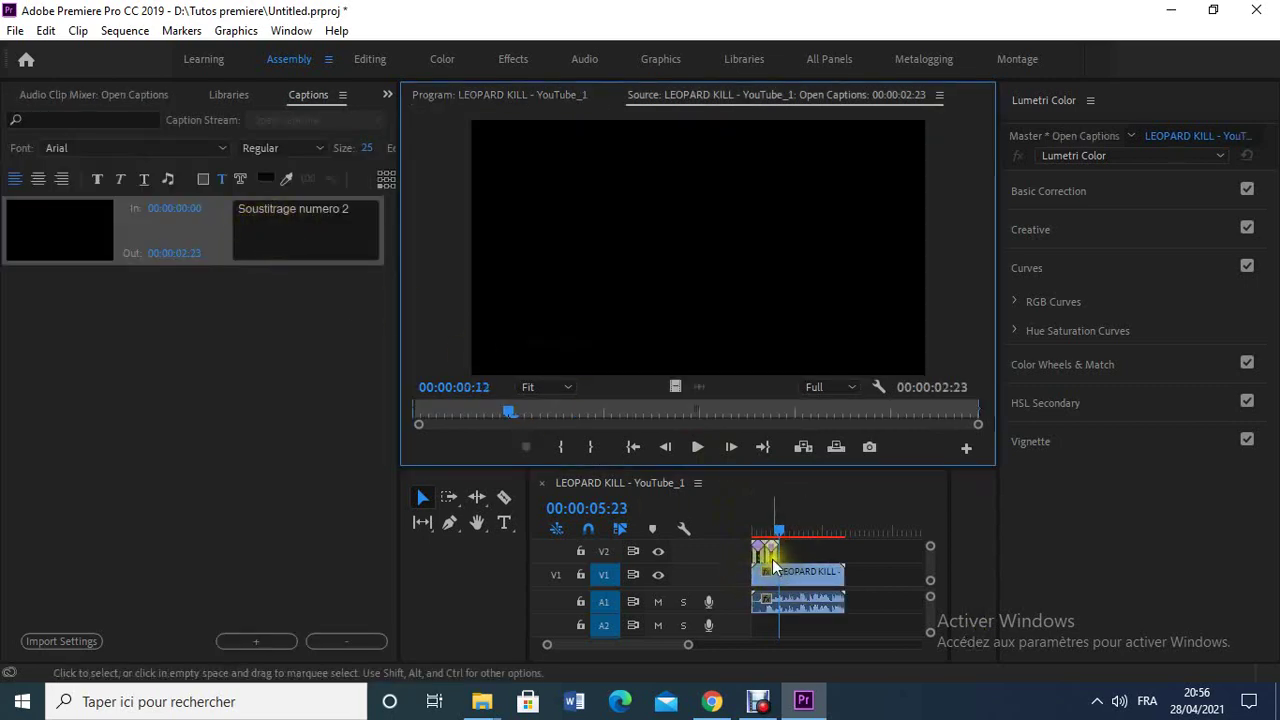
click(202, 176)
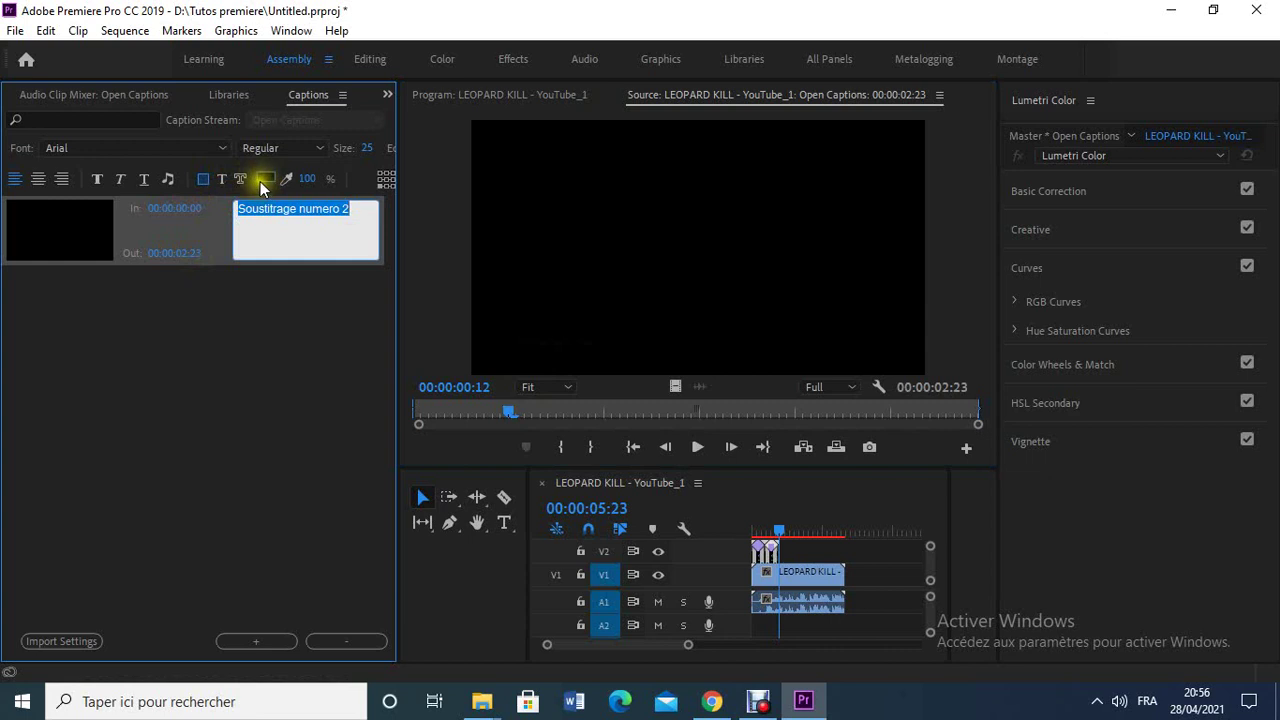
click(262, 182)
click(221, 181)
click(266, 181)
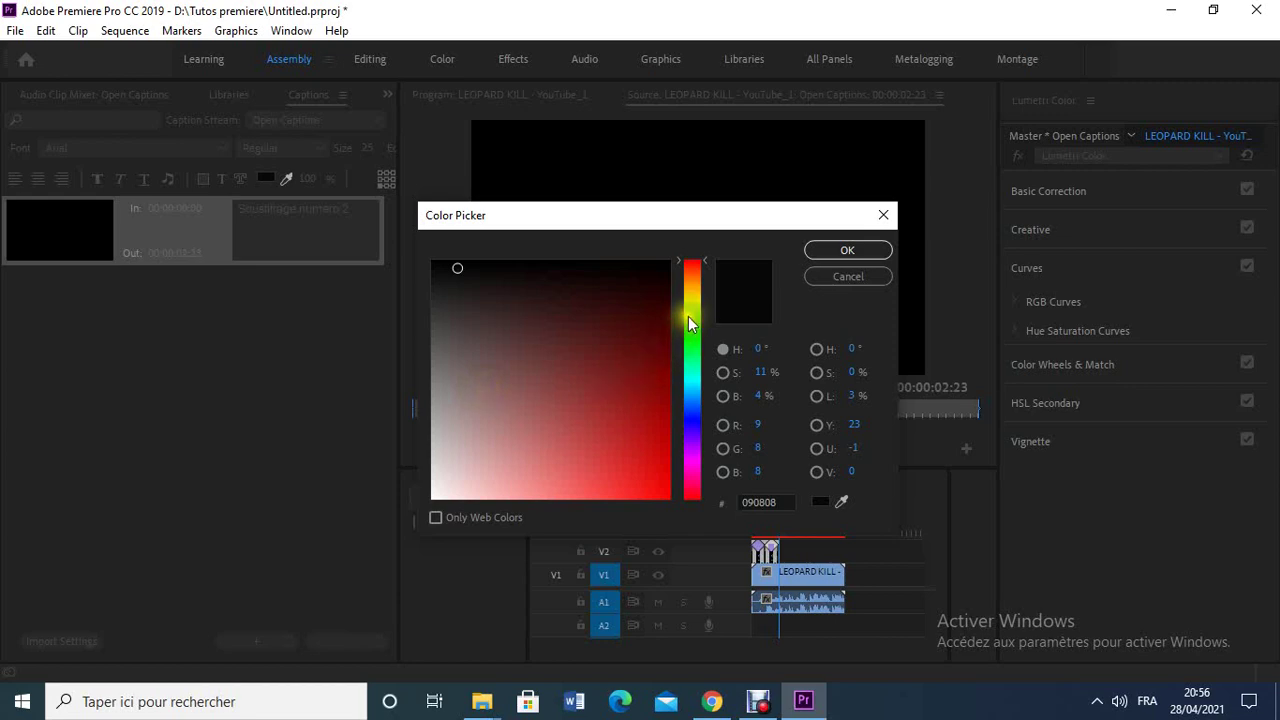
click(690, 300)
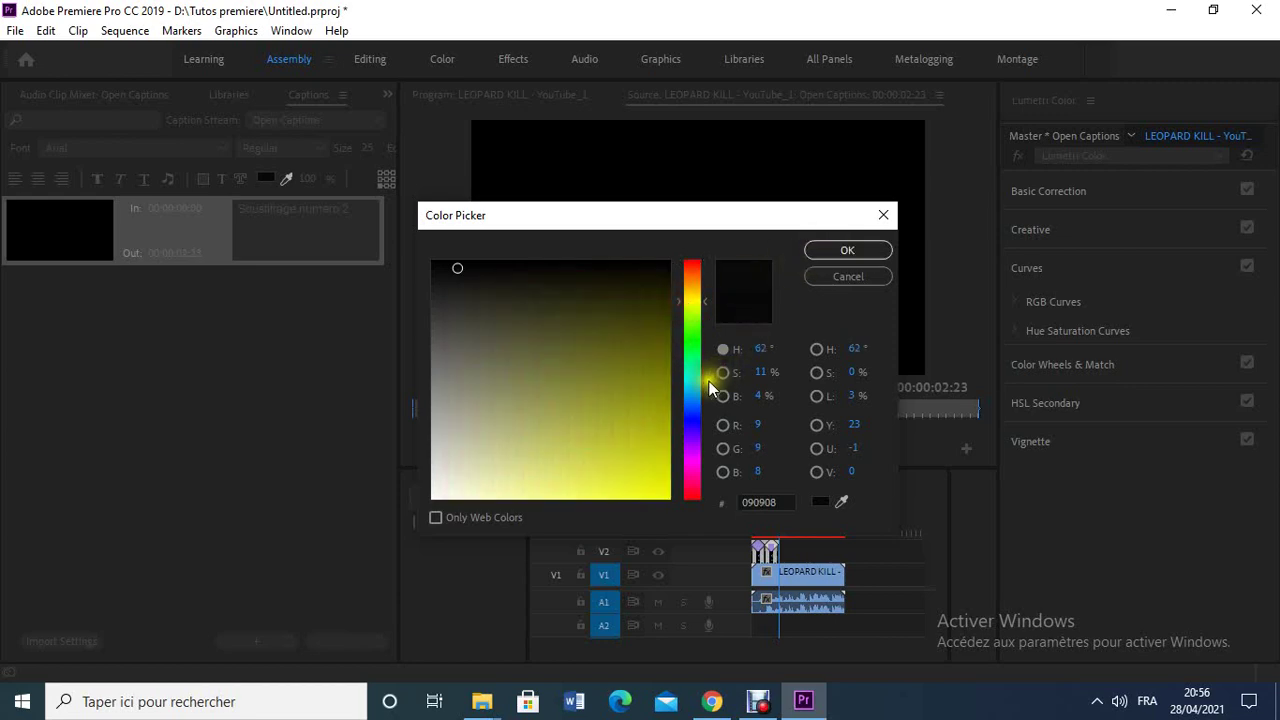
click(691, 338)
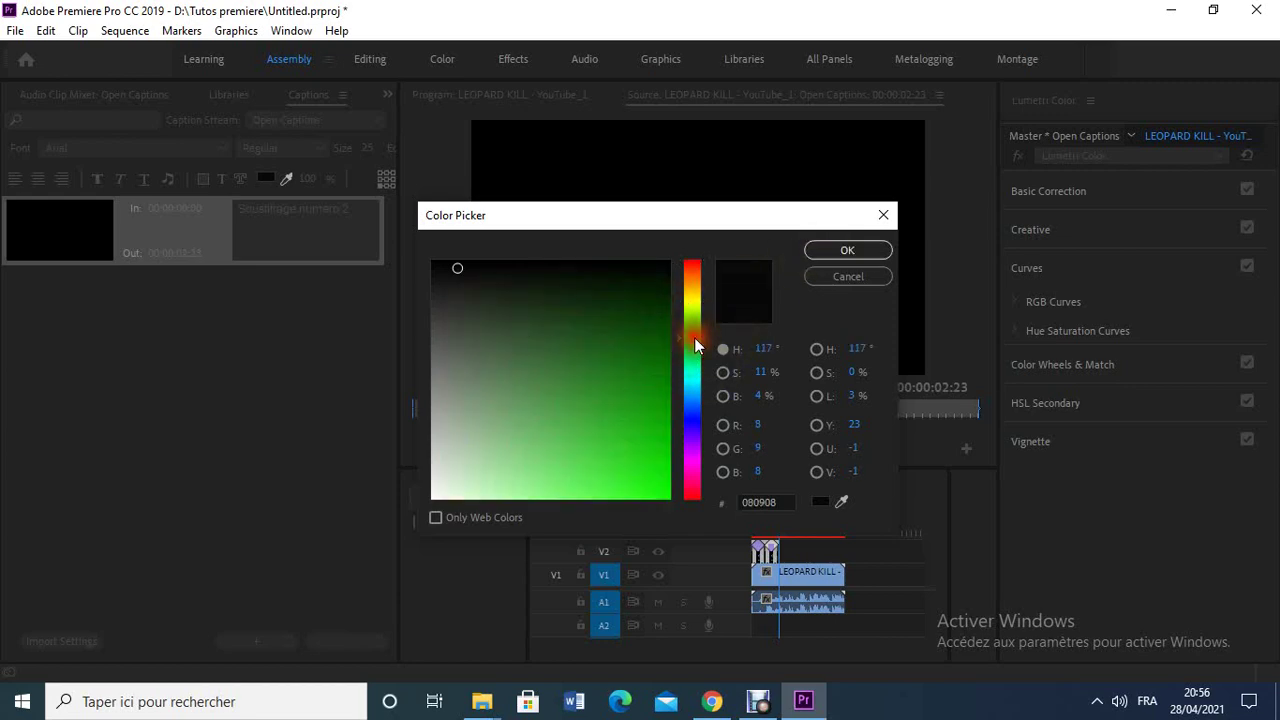
click(843, 251)
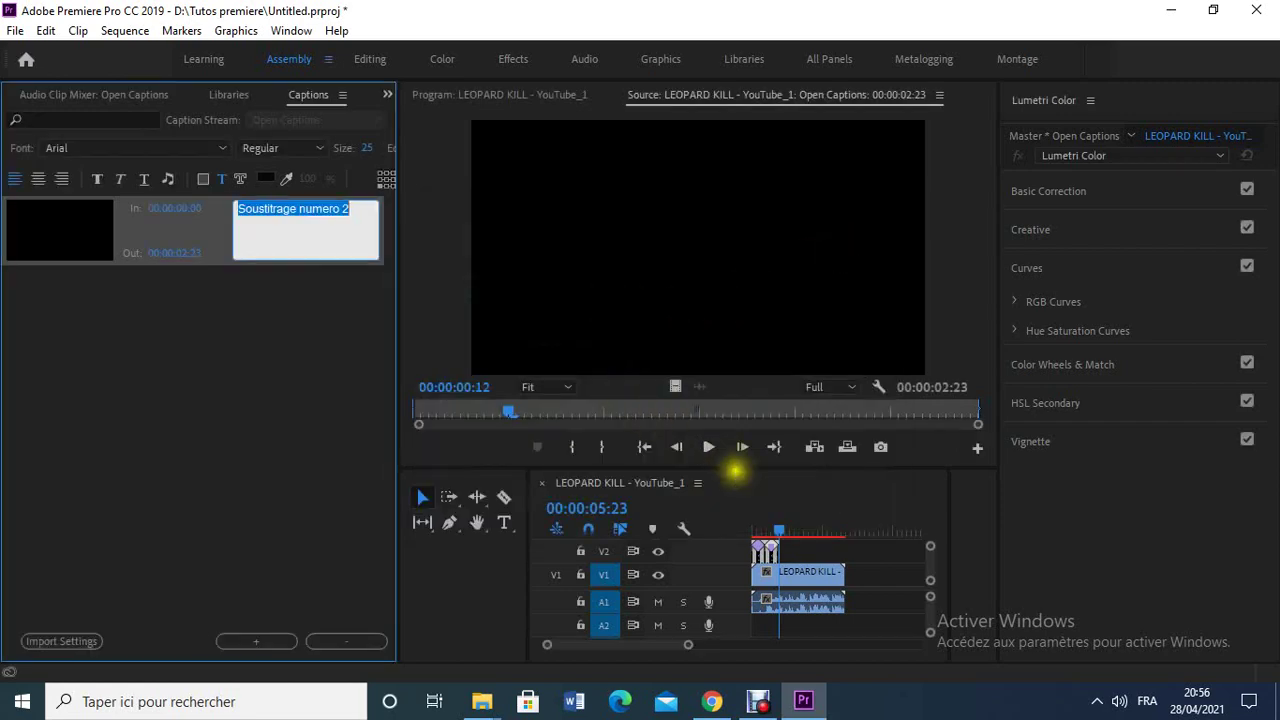
- Play the sequence again from the start and stop within the second caption, at about 00:00:04:16
drag(766, 540, 722, 525)
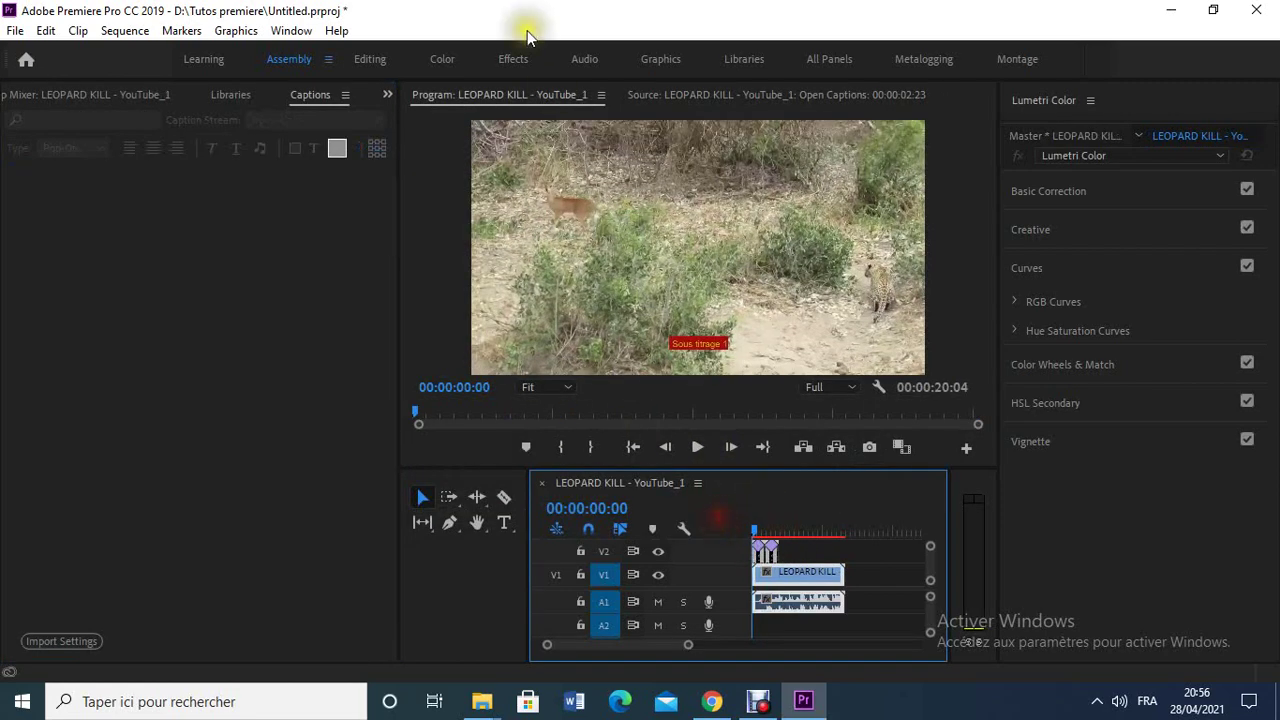
click(456, 94)
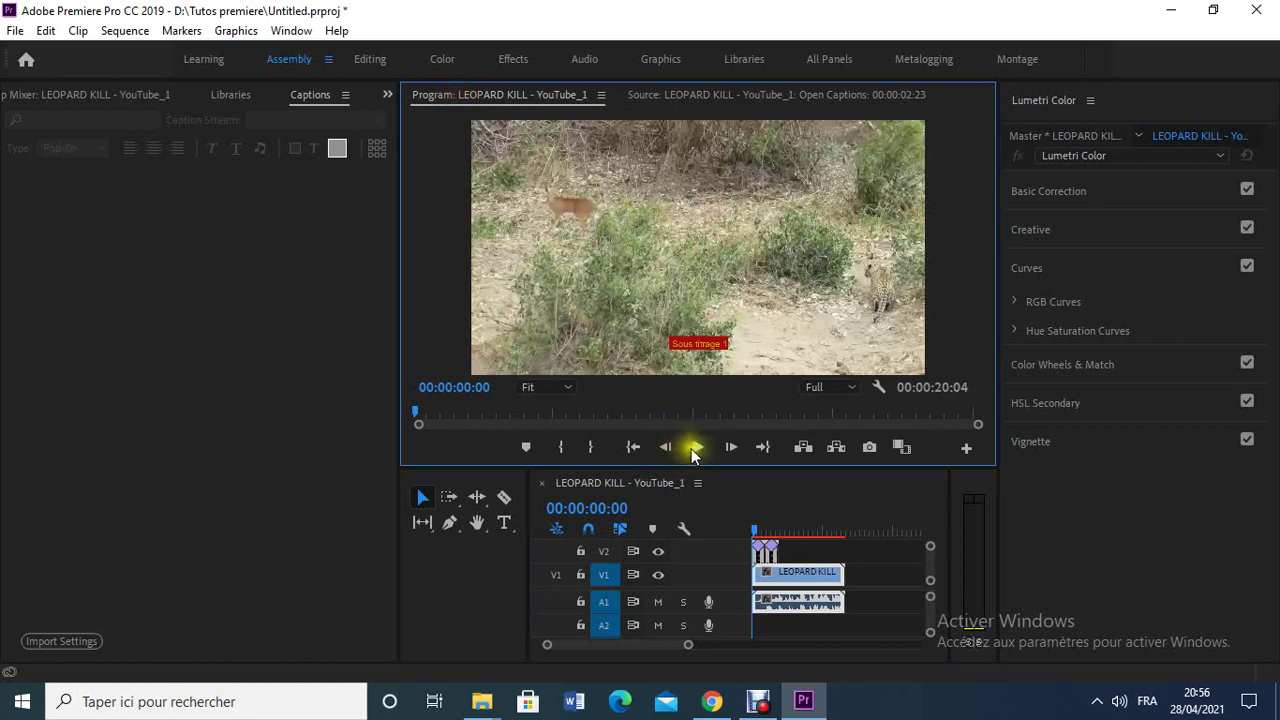
click(697, 447)
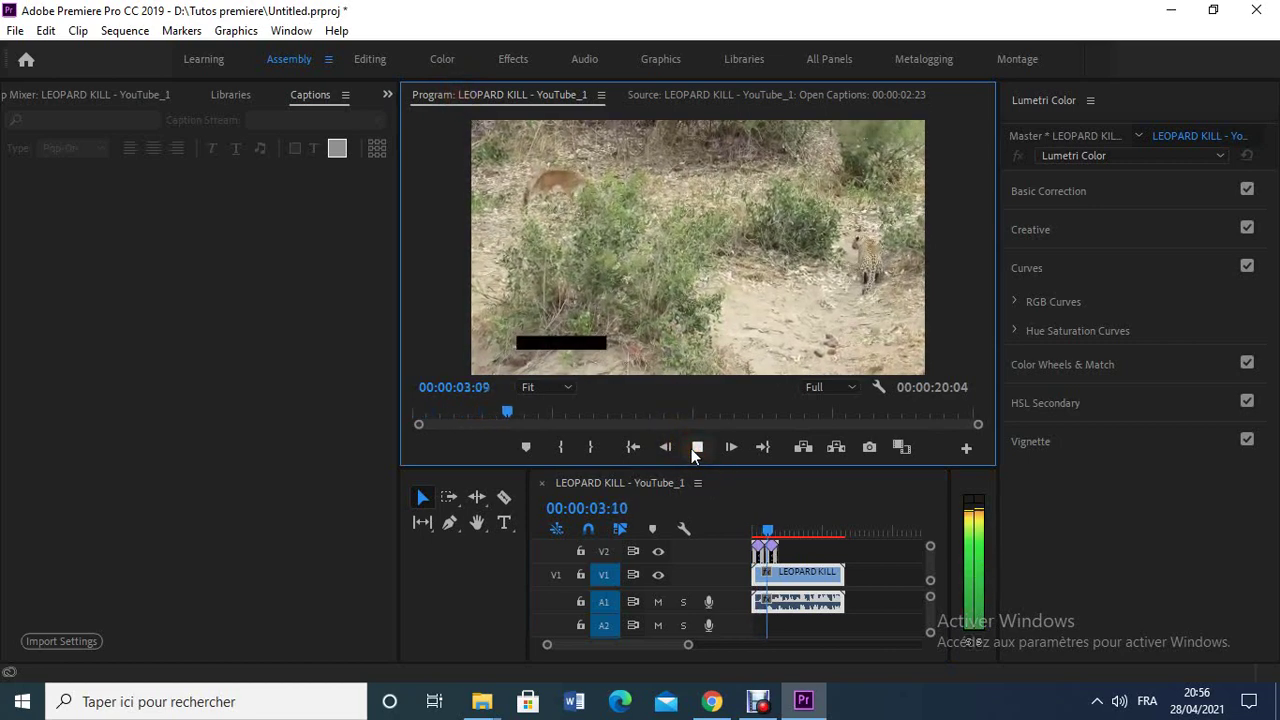
click(695, 450)
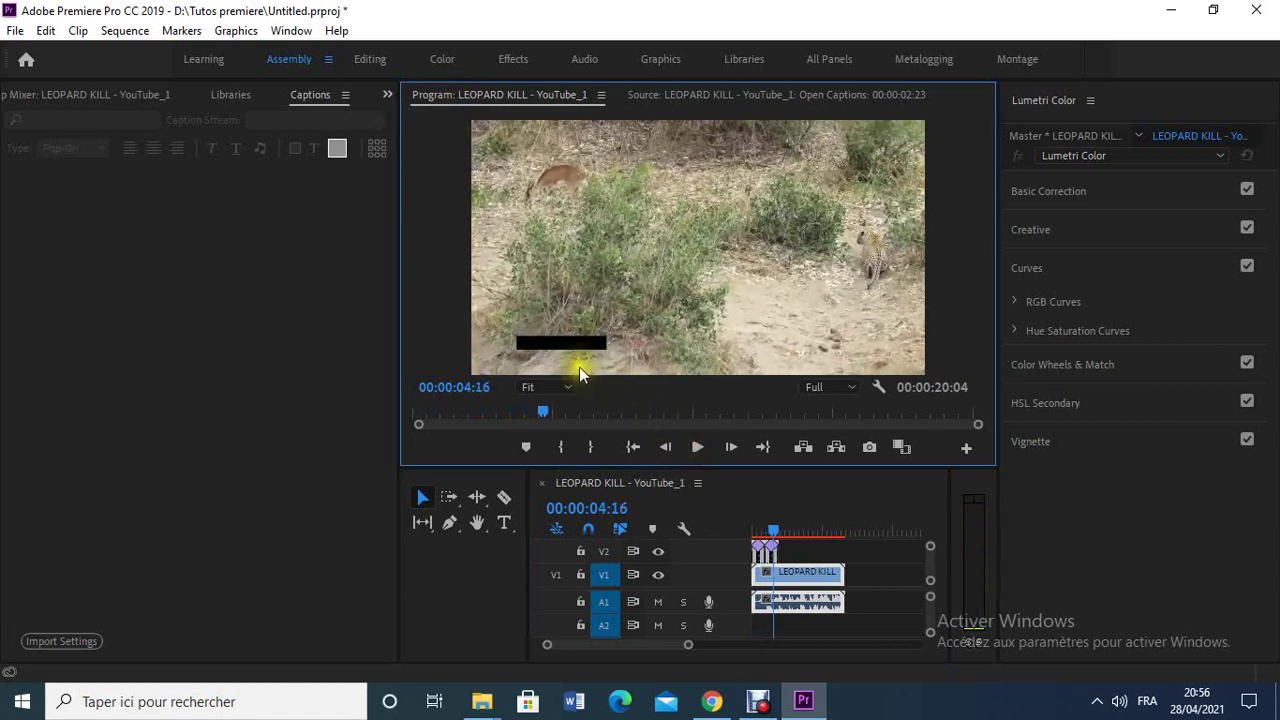
- Return the playhead to the sequence start, reopen the second caption and set its text colour to olive yellow, 848316
double_click(770, 552)
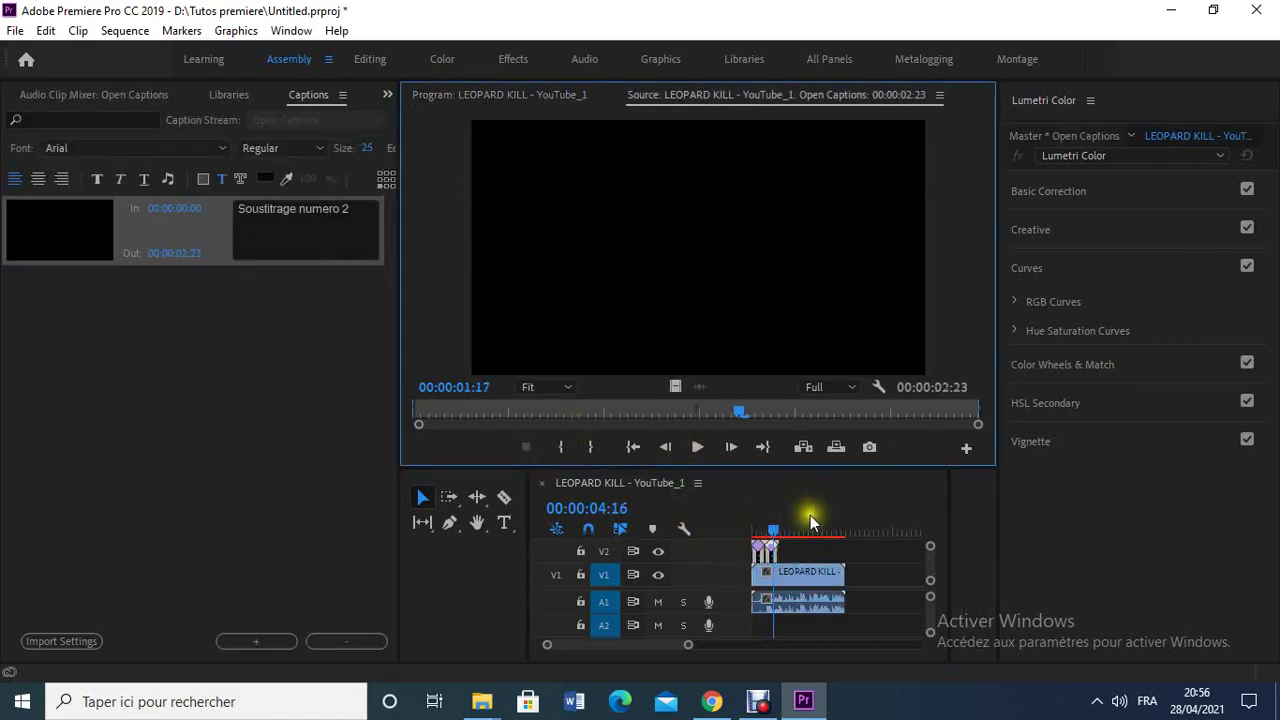
click(760, 531)
click(752, 531)
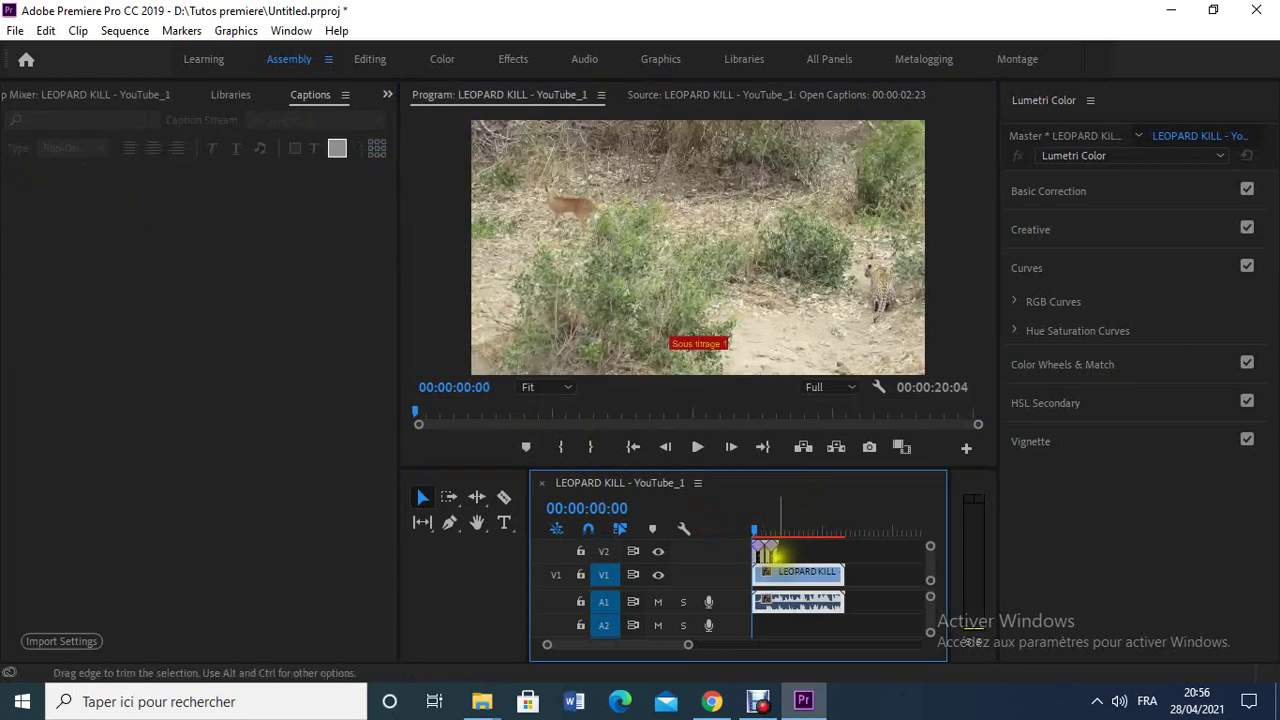
double_click(766, 550)
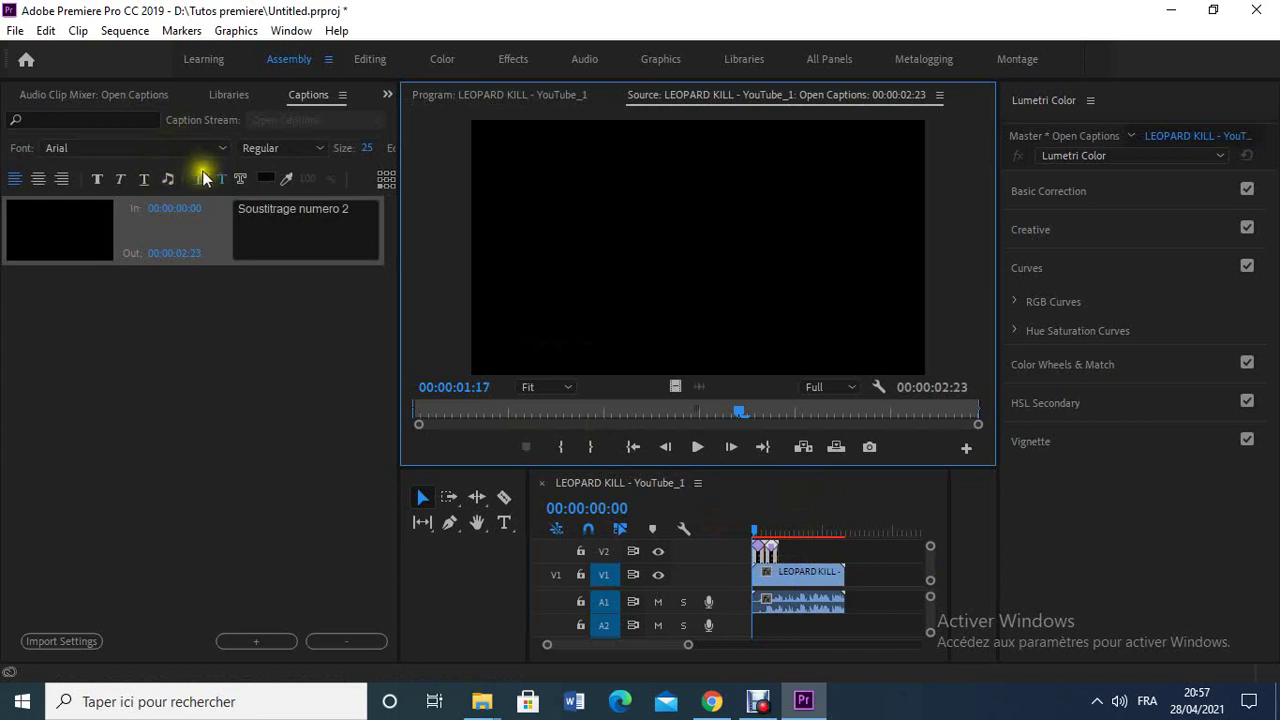
click(263, 182)
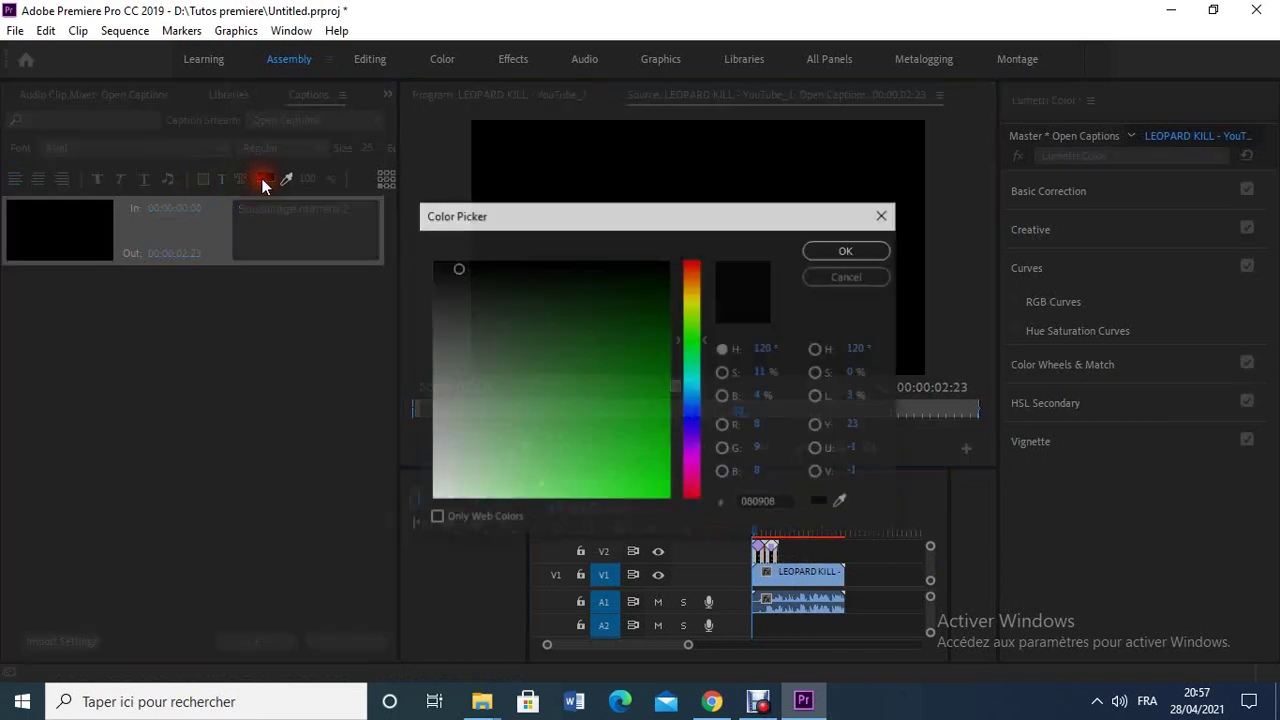
click(591, 318)
click(611, 331)
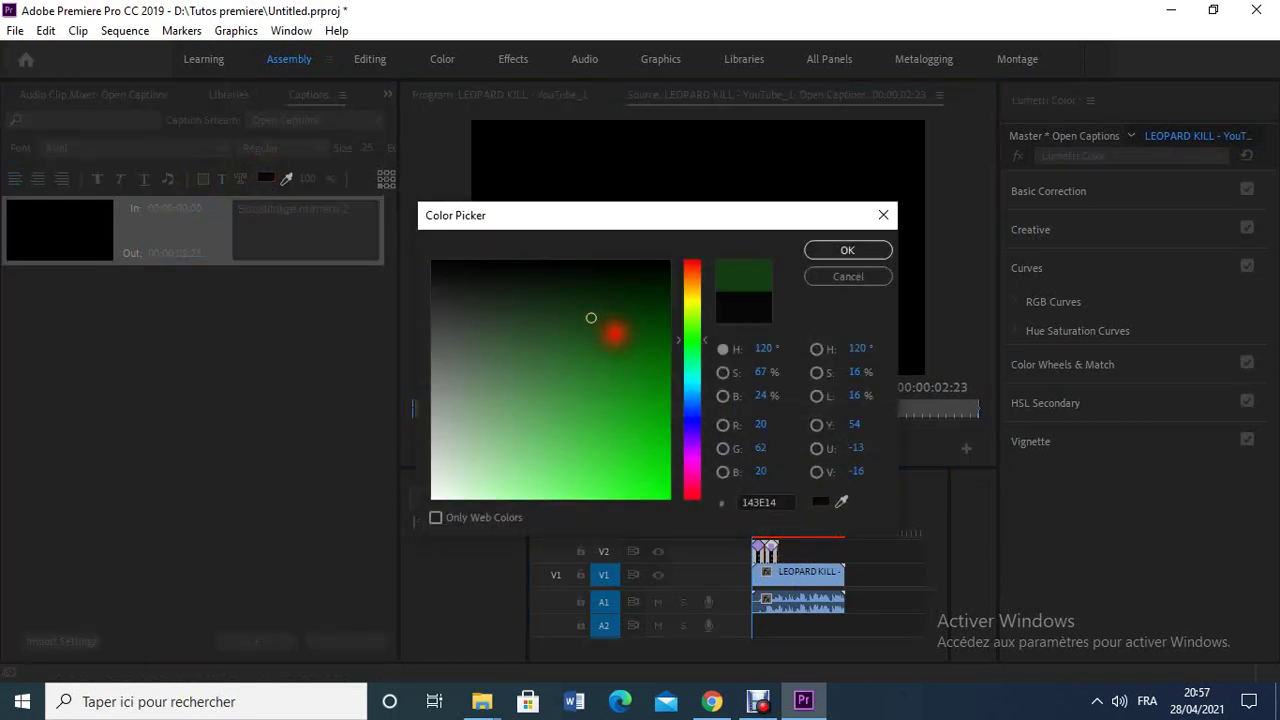
click(534, 314)
click(500, 415)
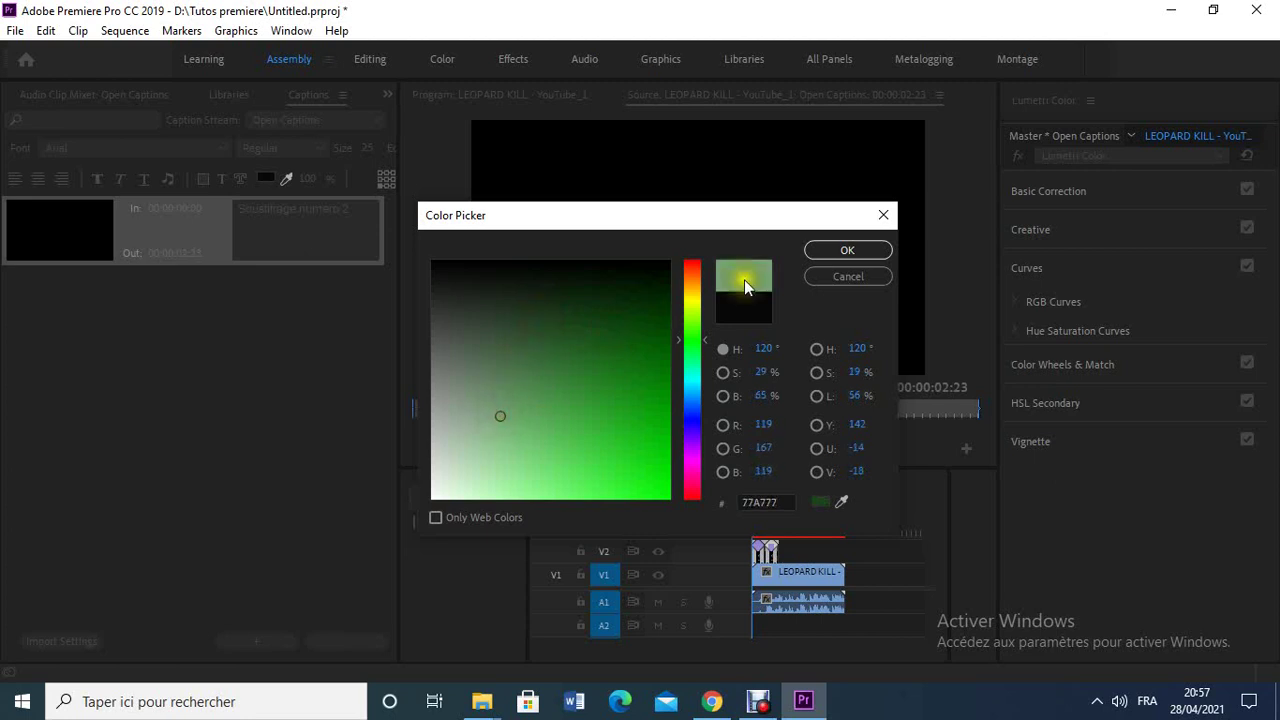
click(692, 299)
click(628, 383)
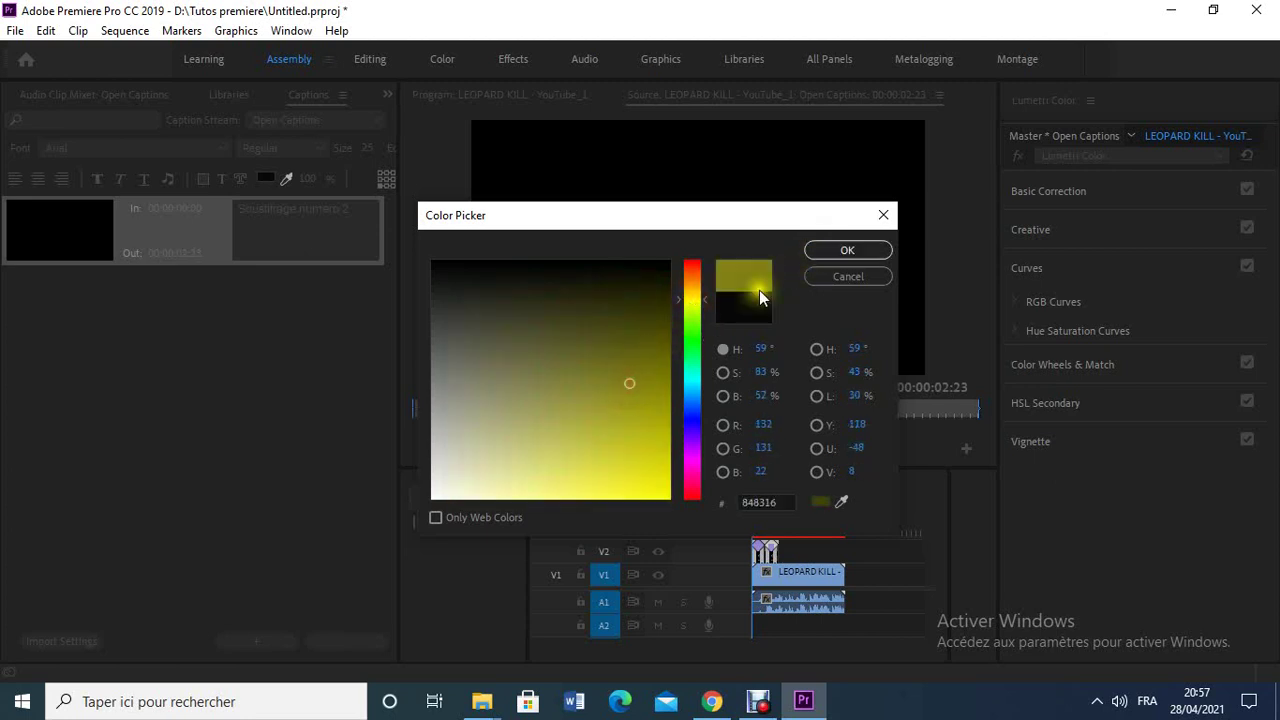
click(847, 252)
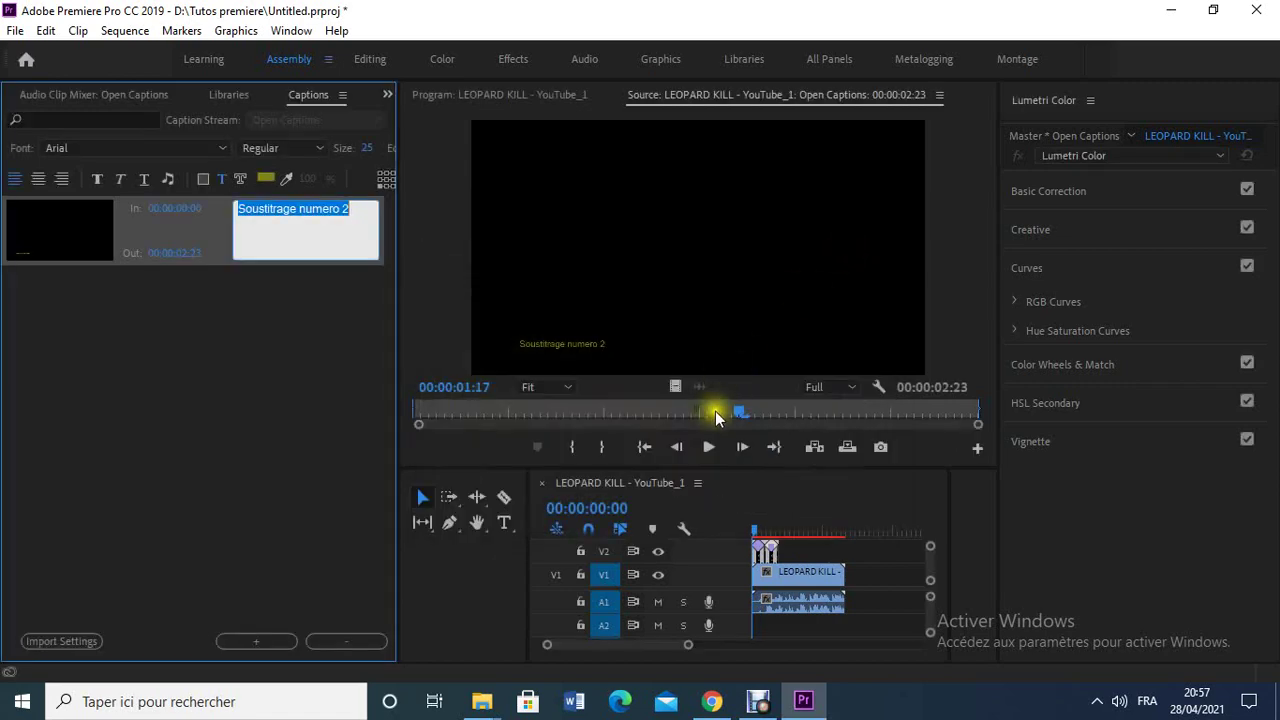
- Play the sequence from the start to check both captions and stop within the second one, at about 00:00:04:01
click(554, 98)
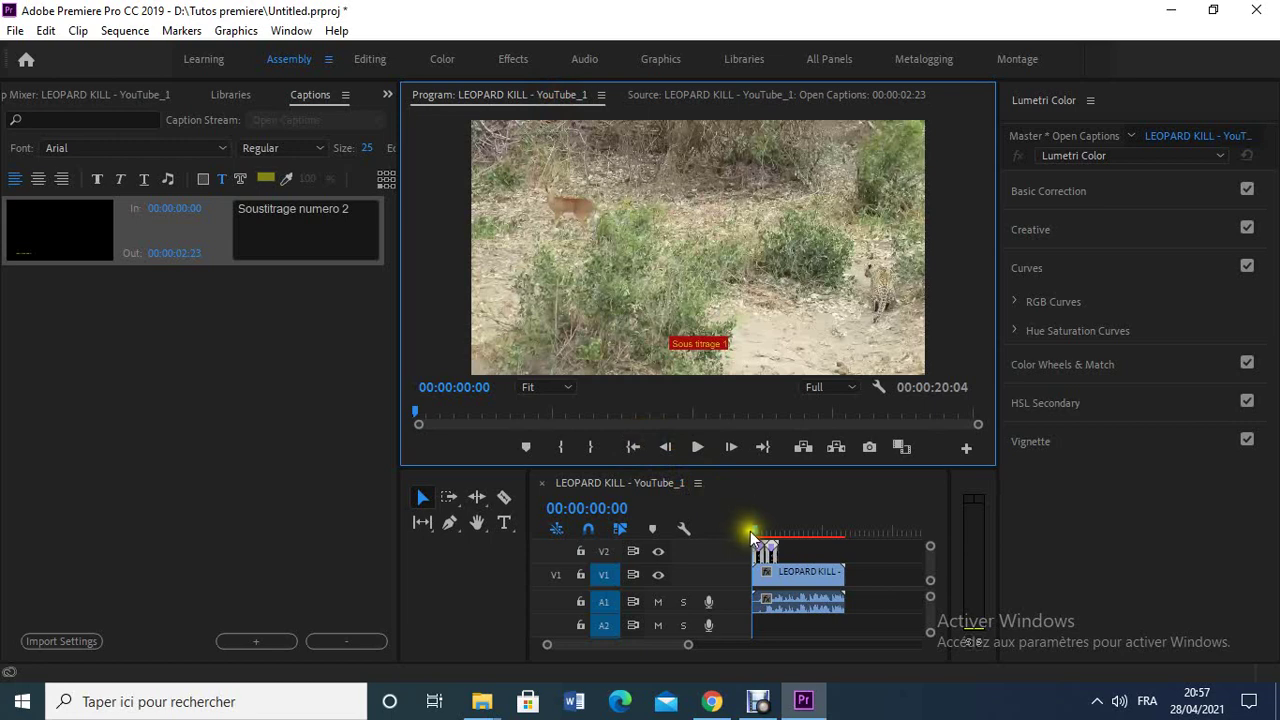
click(697, 447)
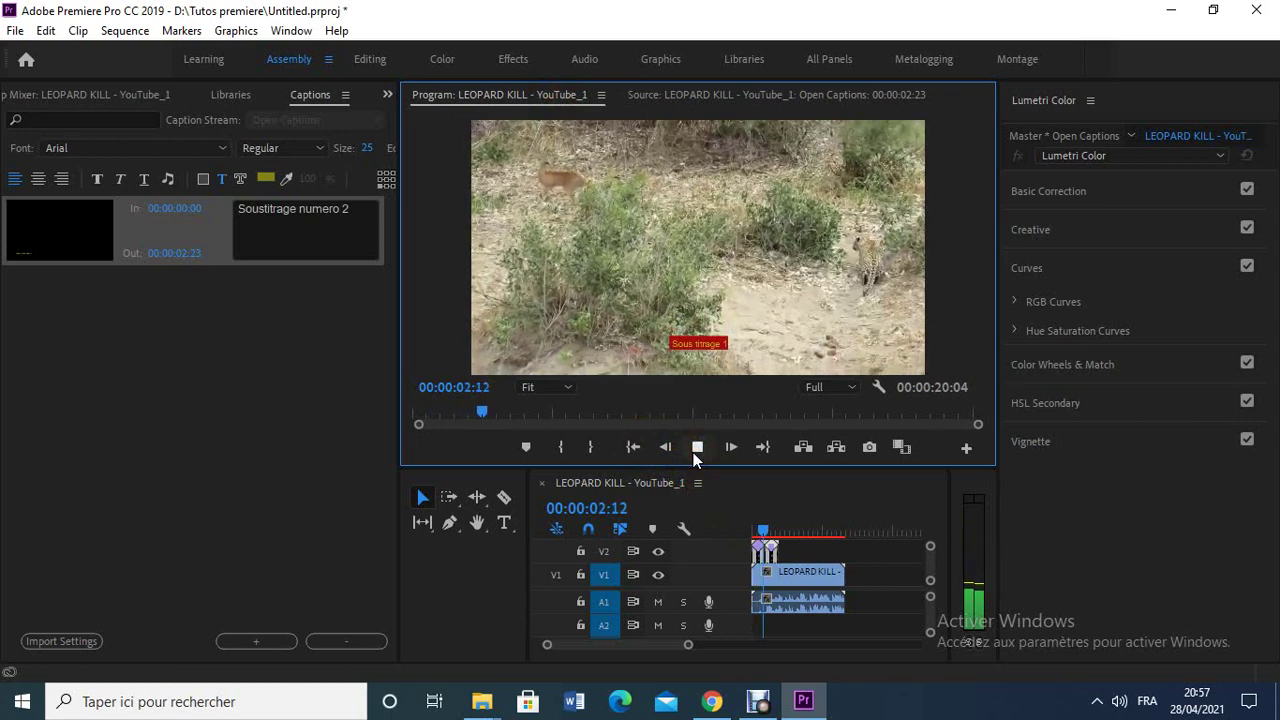
click(694, 450)
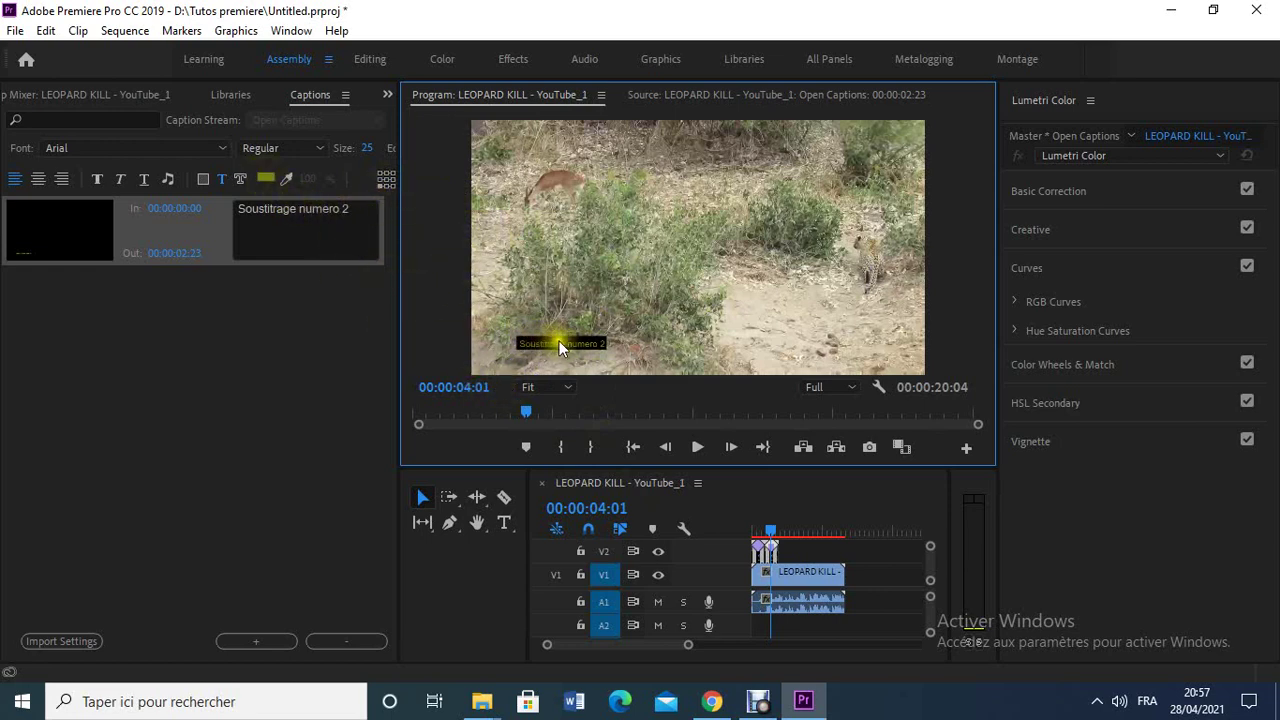
- Show the second caption's background colour setting and return the playhead to the start of the sequence
click(205, 178)
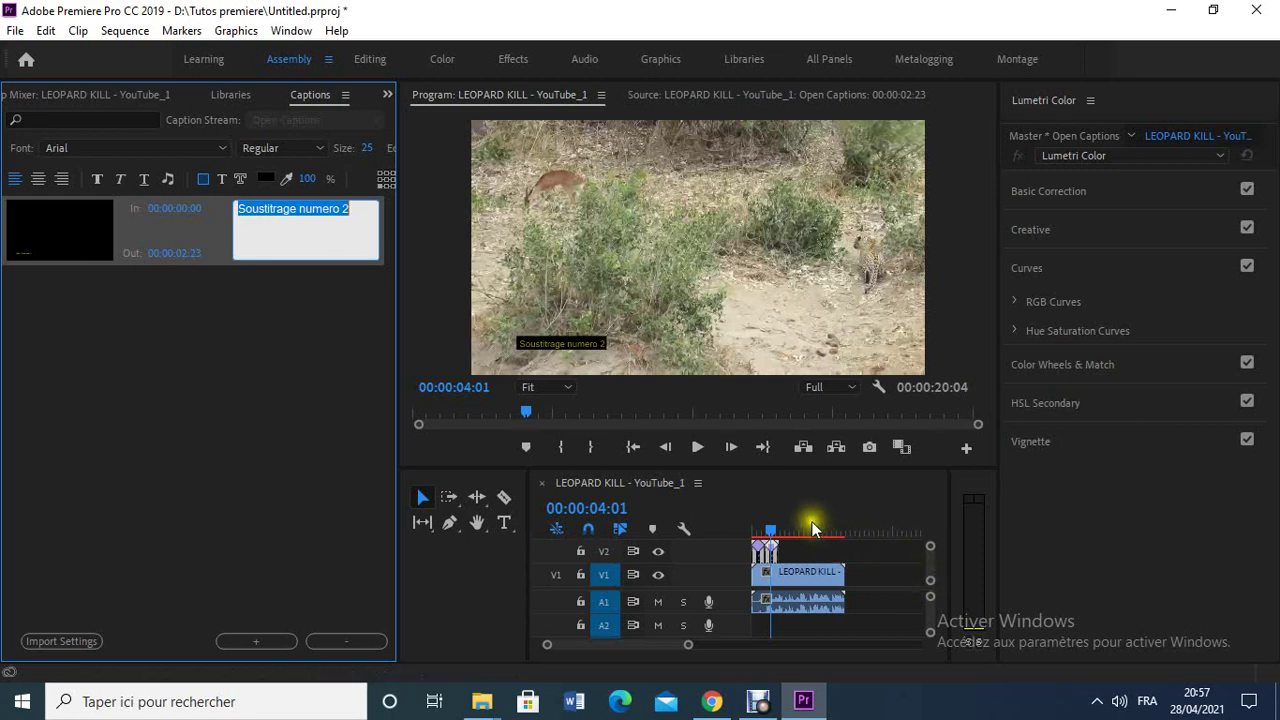
drag(773, 538, 741, 531)
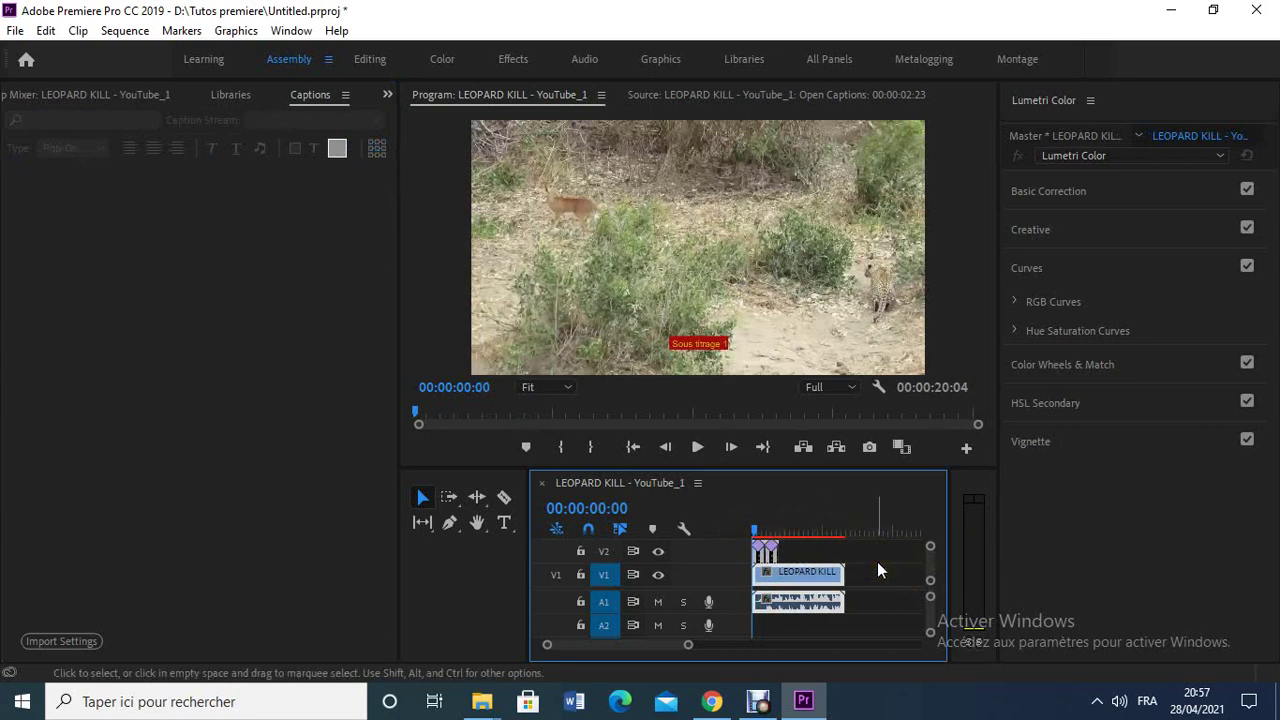
click(763, 700)
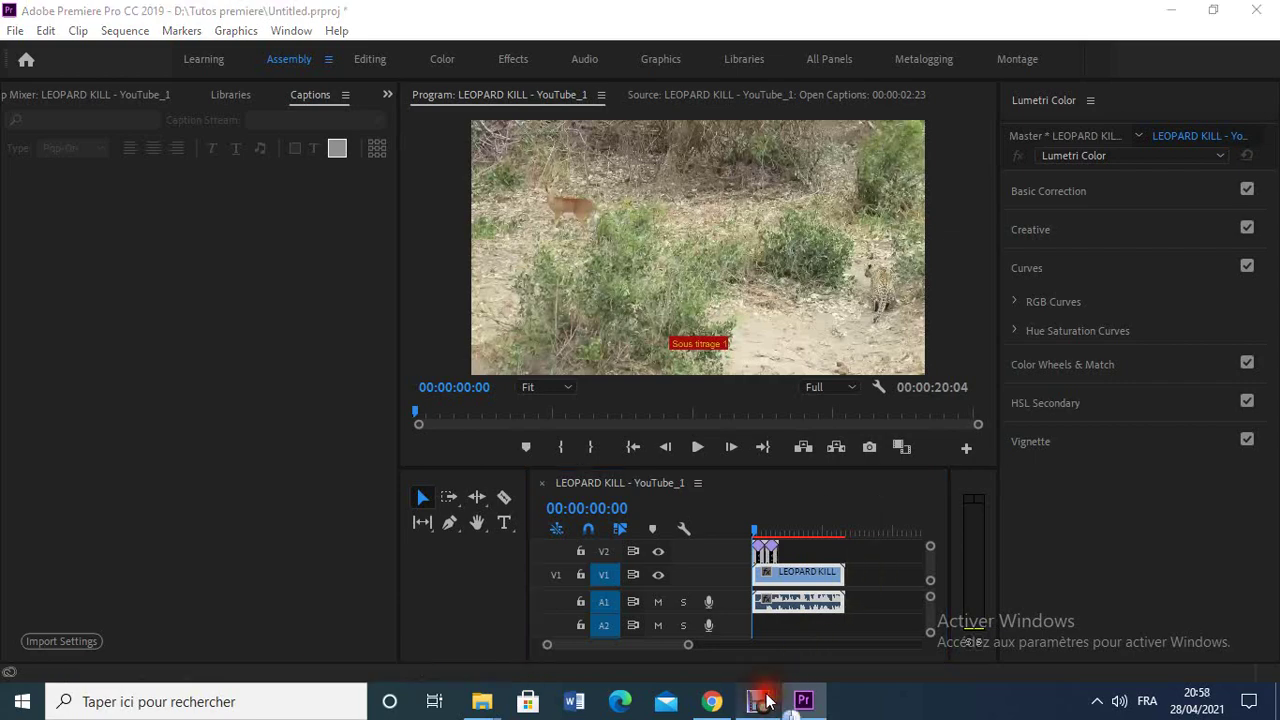